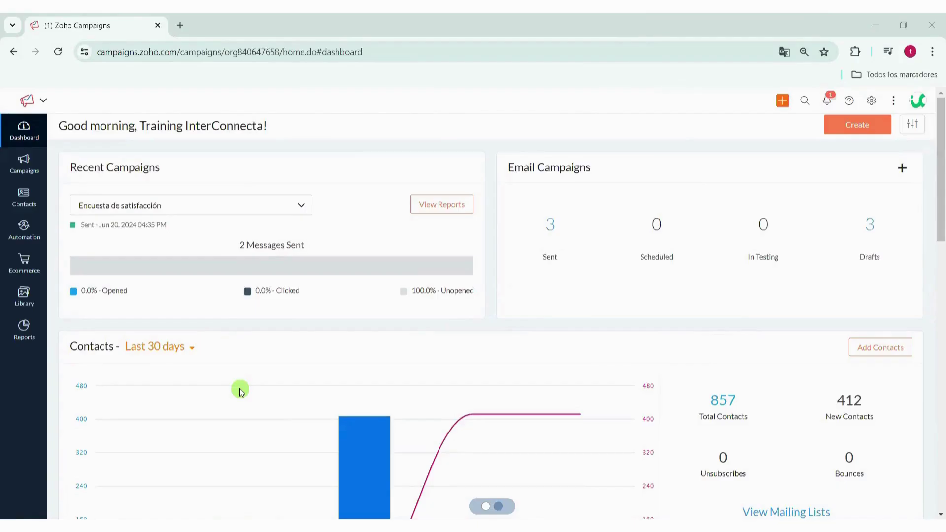
click(27, 231)
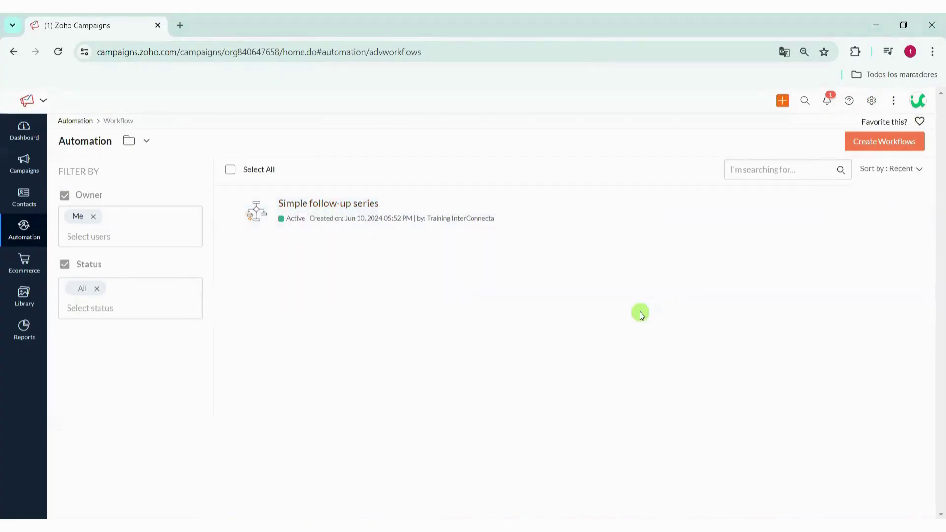
Start a new workflow and browse the templates from Welcome and Onboarding down to Conditional Workflow
click(894, 140)
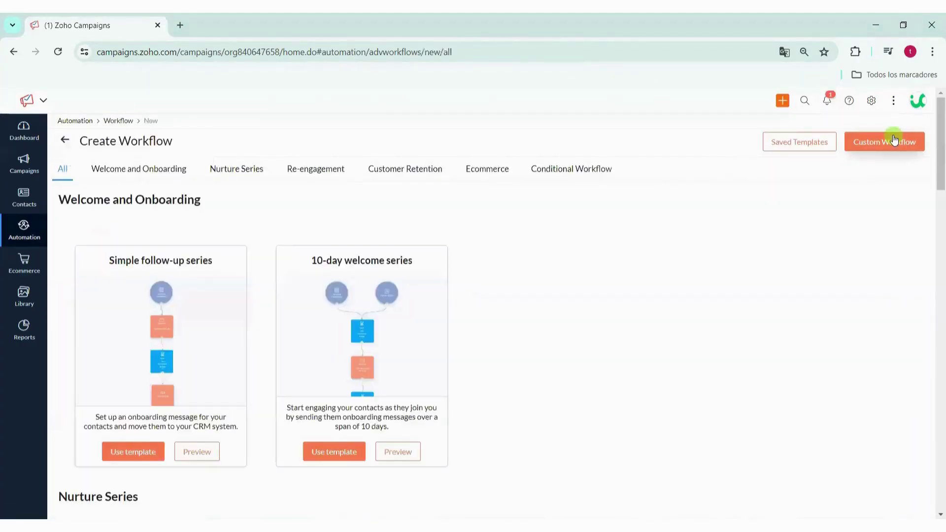
scroll(320, 385, down, 15)
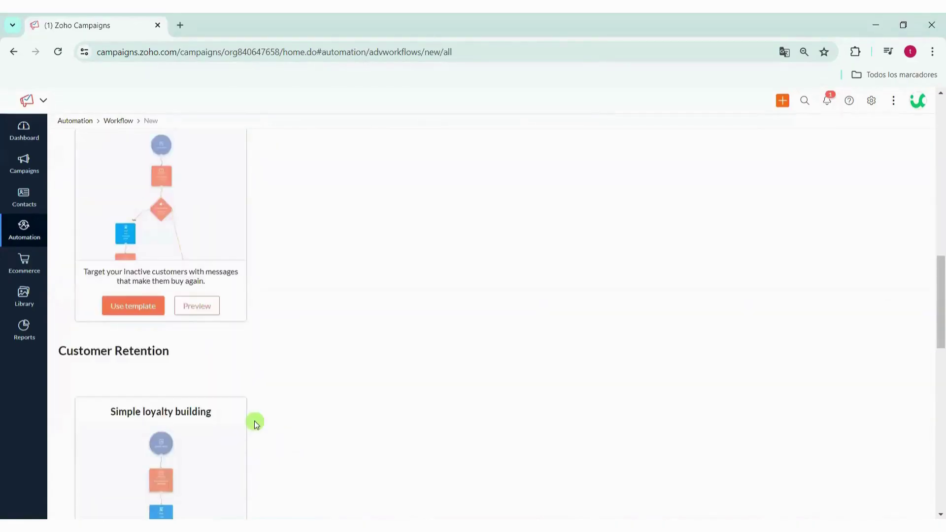
scroll(254, 420, up, 11)
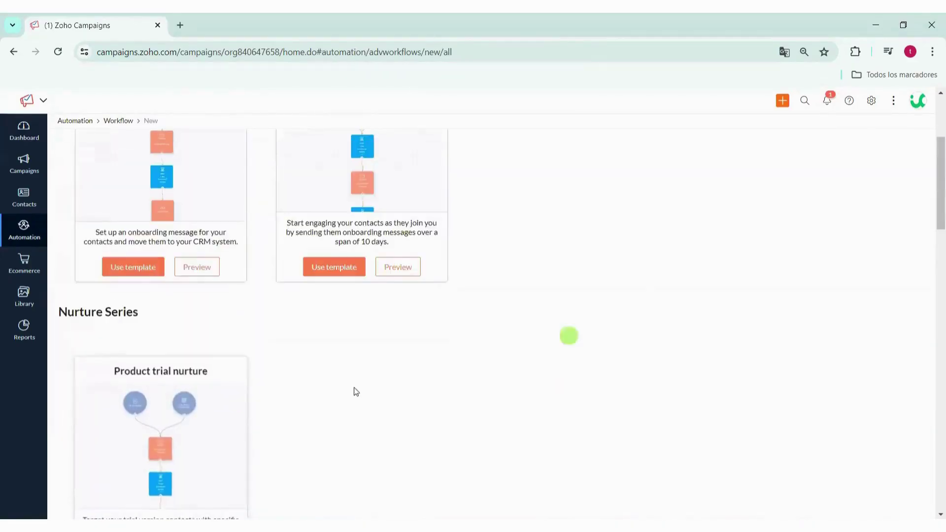
scroll(125, 374, down, 7)
scroll(132, 377, up, 6)
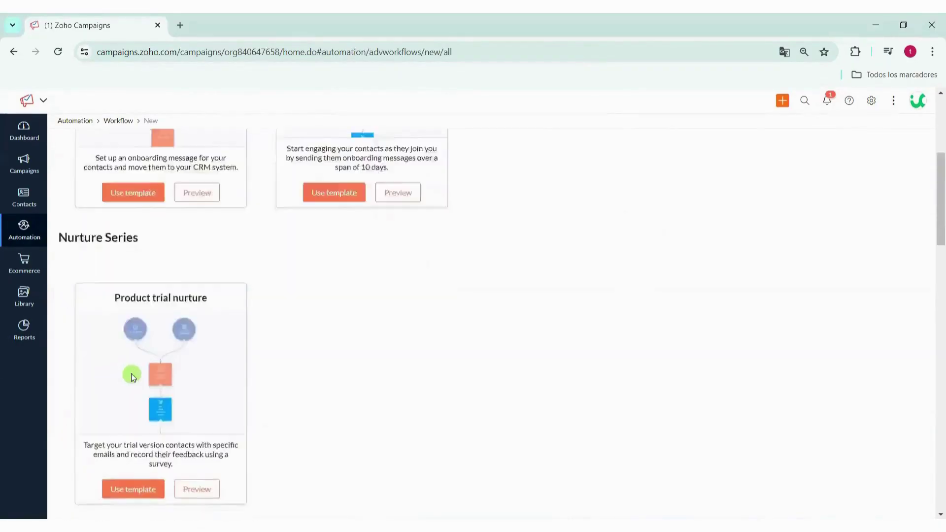
scroll(207, 314, up, 5)
scroll(253, 314, down, 2)
scroll(215, 259, up, 3)
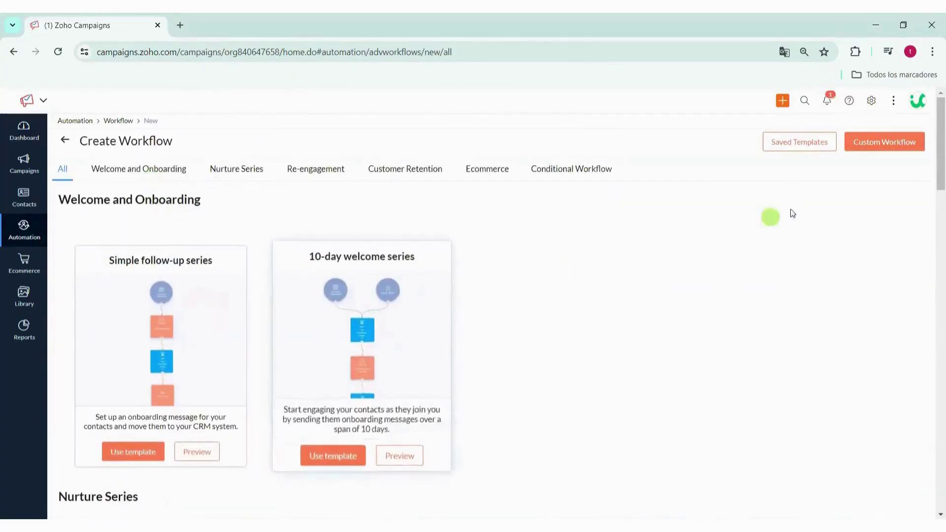
scroll(227, 347, down, 2)
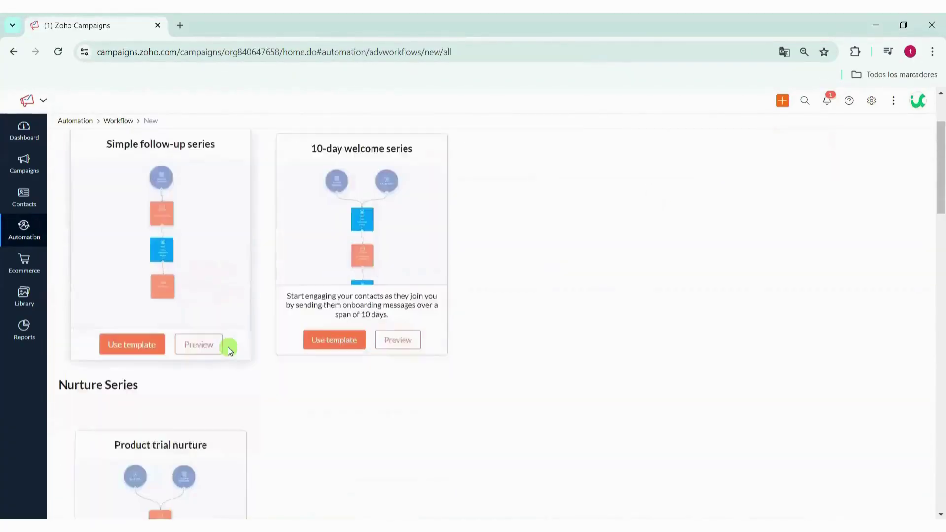
scroll(234, 347, up, 2)
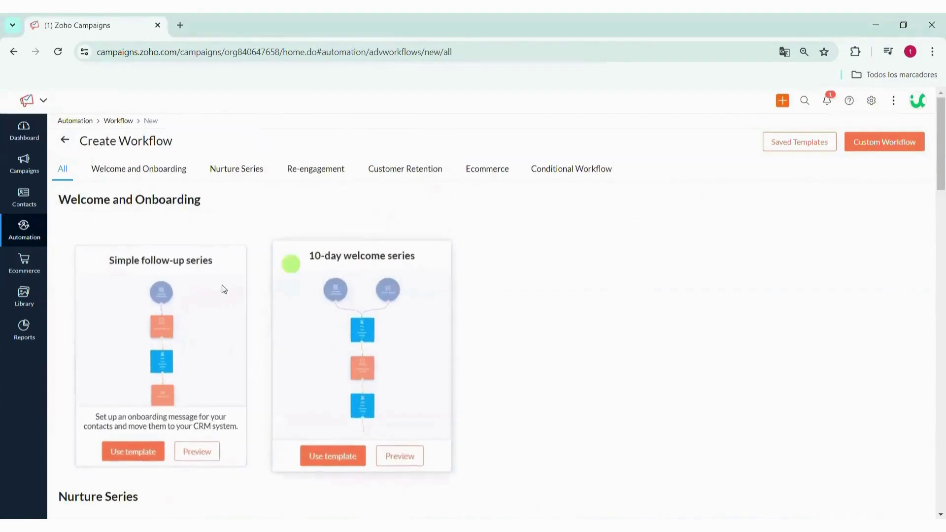
scroll(209, 393, down, 15)
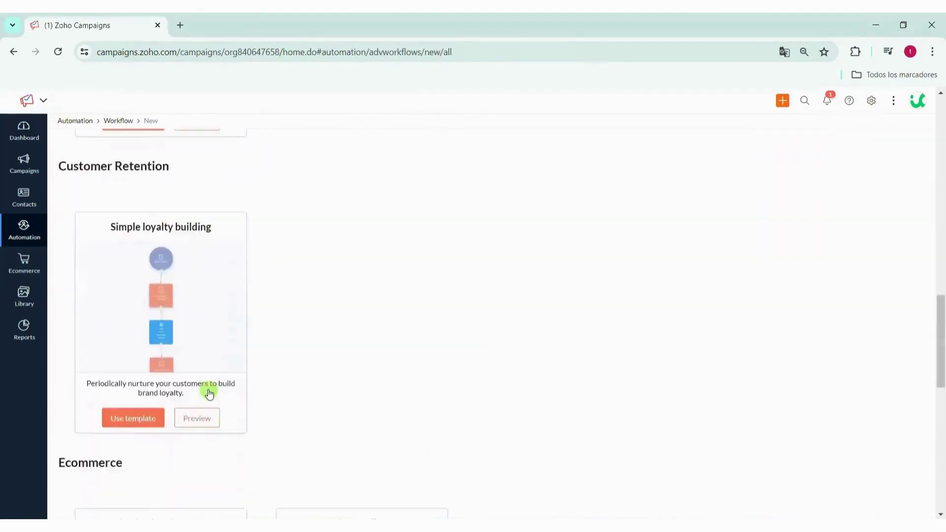
scroll(209, 392, down, 10)
scroll(209, 393, up, 15)
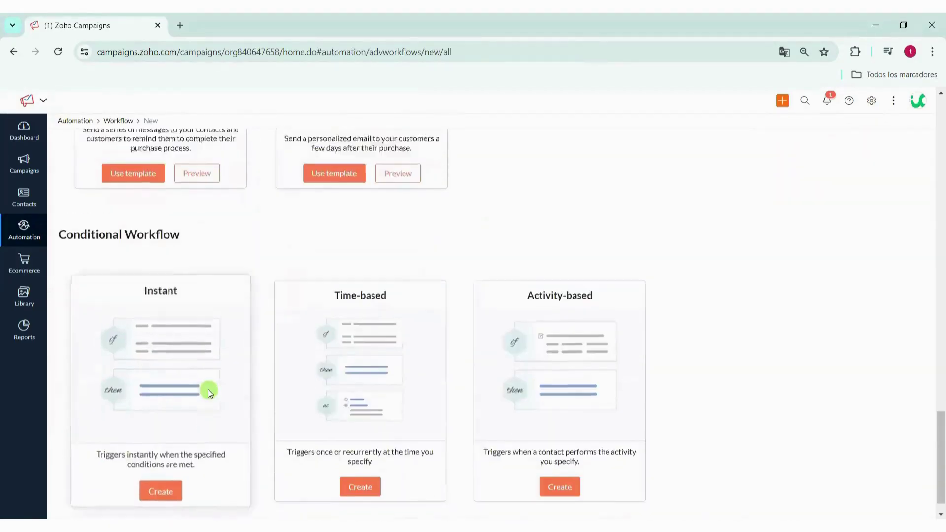
scroll(209, 393, up, 6)
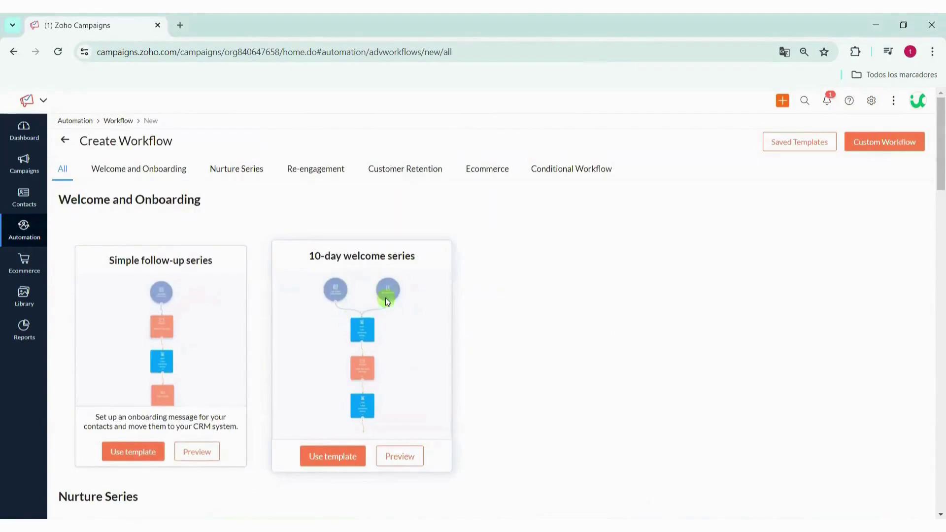
scroll(372, 328, down, 5)
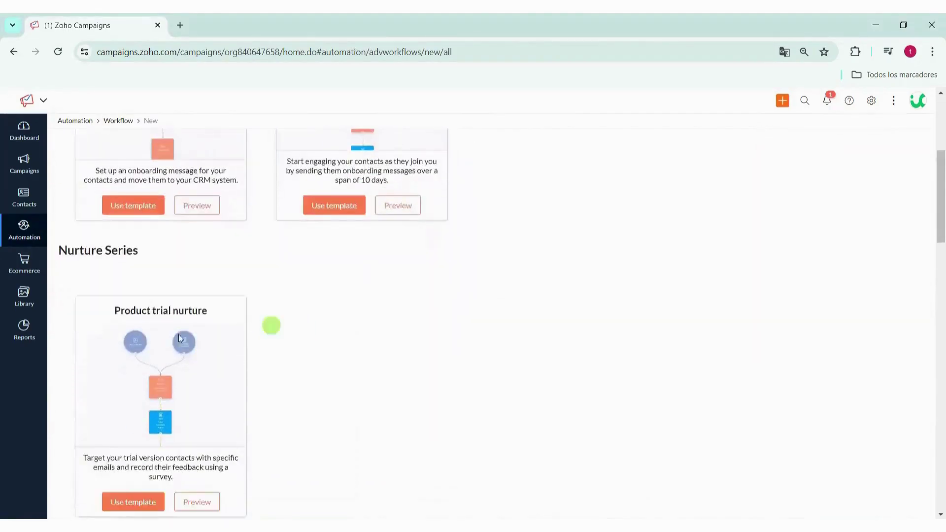
scroll(194, 355, down, 6)
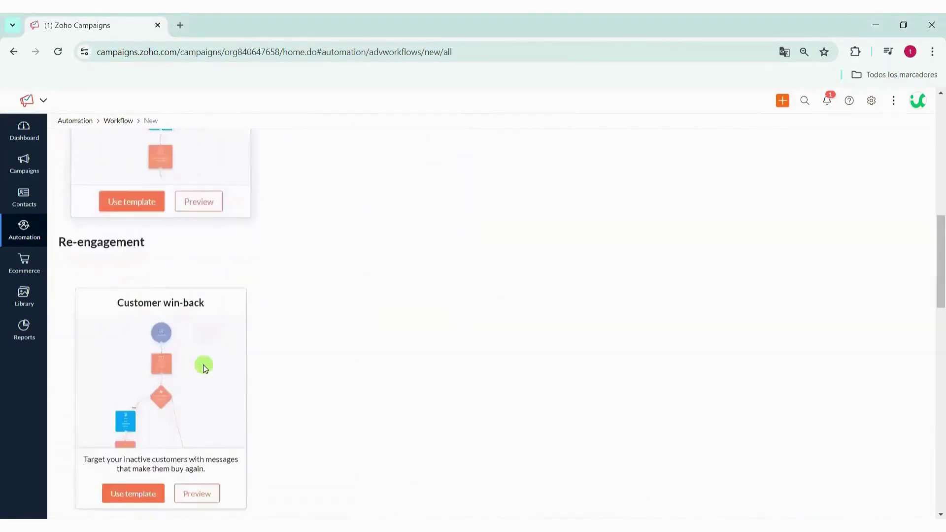
scroll(203, 364, down, 9)
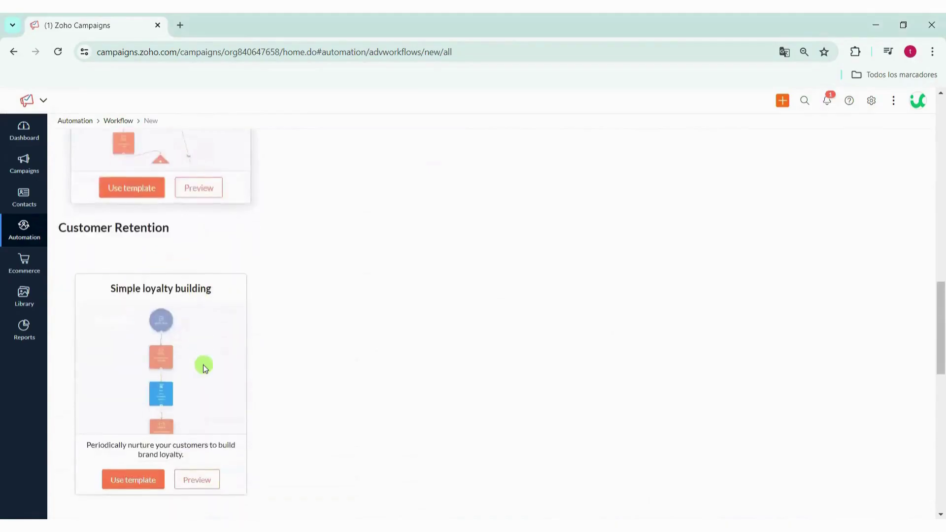
scroll(167, 328, down, 5)
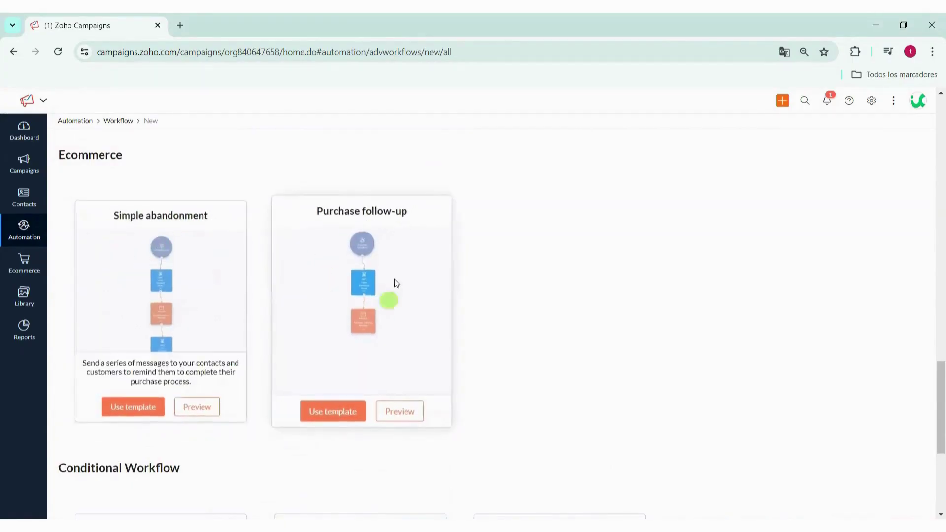
Choose Custom Workflow, name it 'Test' and create it
scroll(283, 332, down, 5)
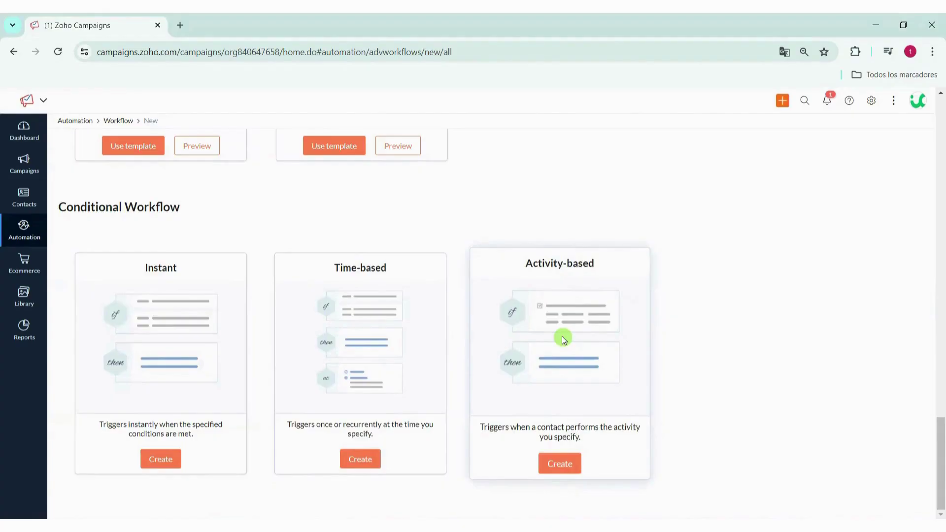
scroll(468, 338, up, 12)
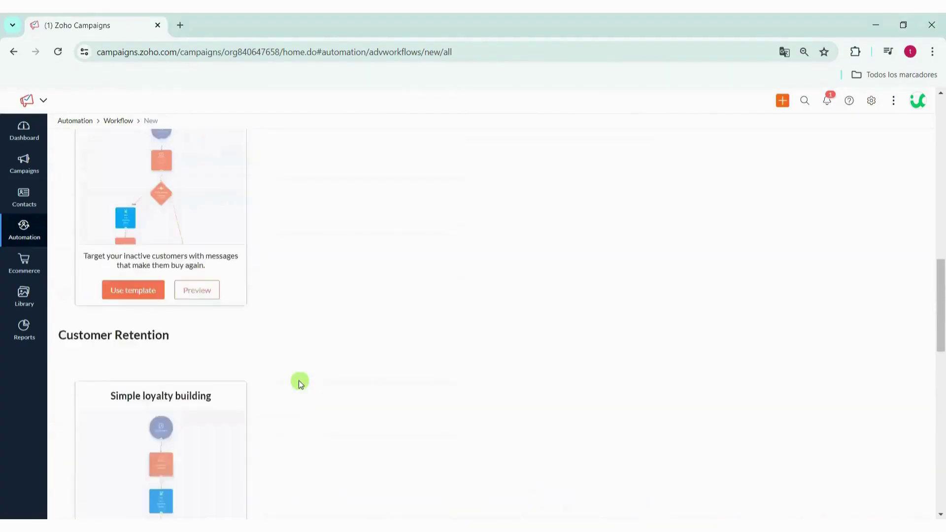
scroll(299, 380, up, 10)
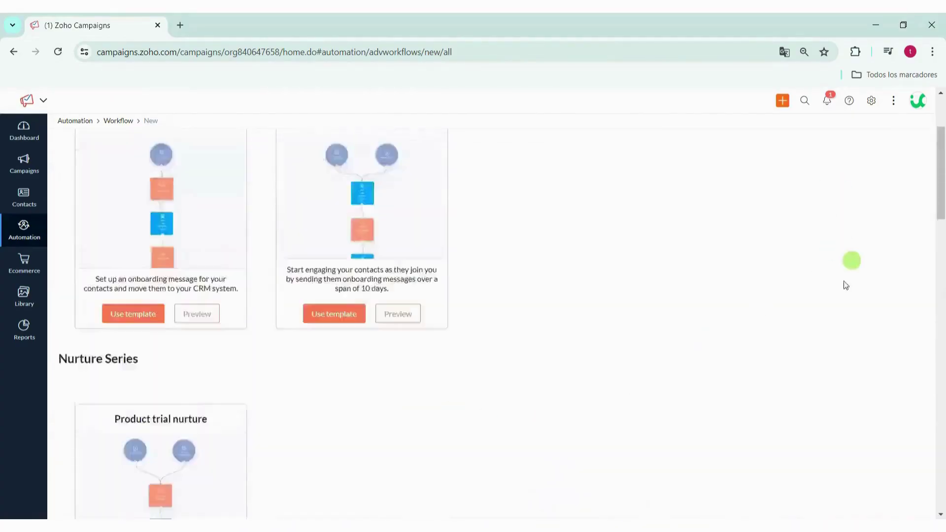
scroll(846, 285, up, 3)
click(886, 143)
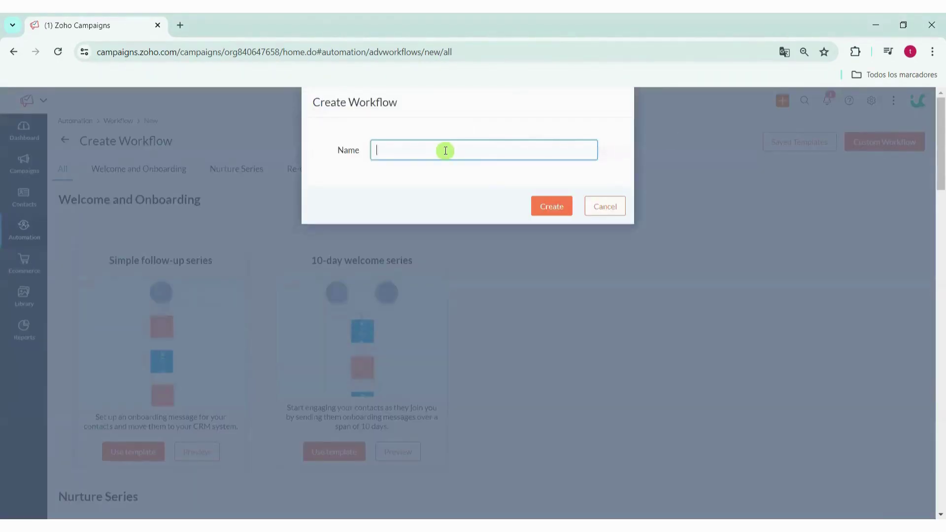
text(Test)
click(472, 130)
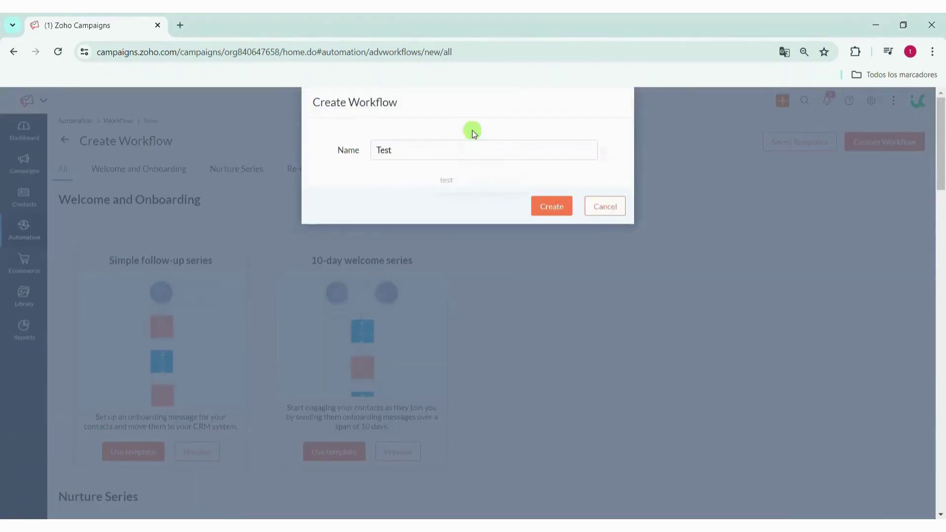
click(541, 207)
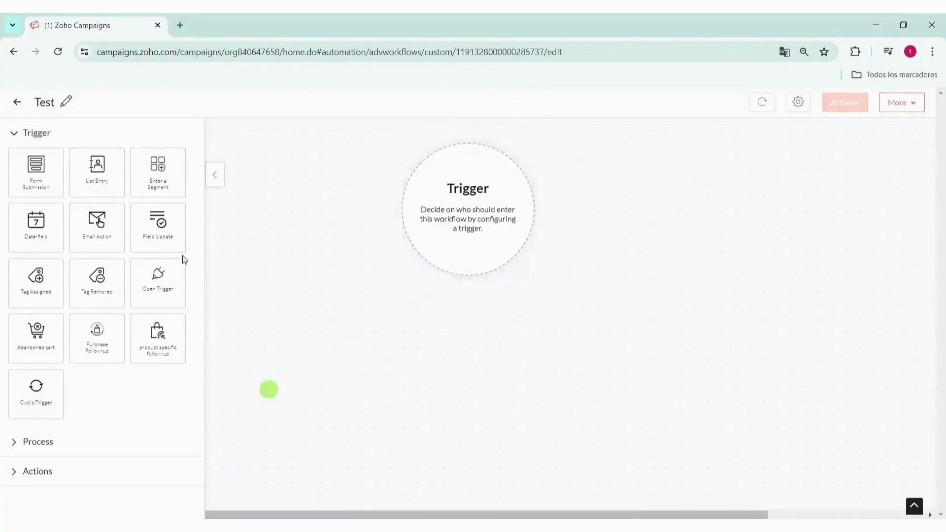
Collapse and re-expand the Trigger types list, then expand the Process flow-control and condition blocks
click(18, 133)
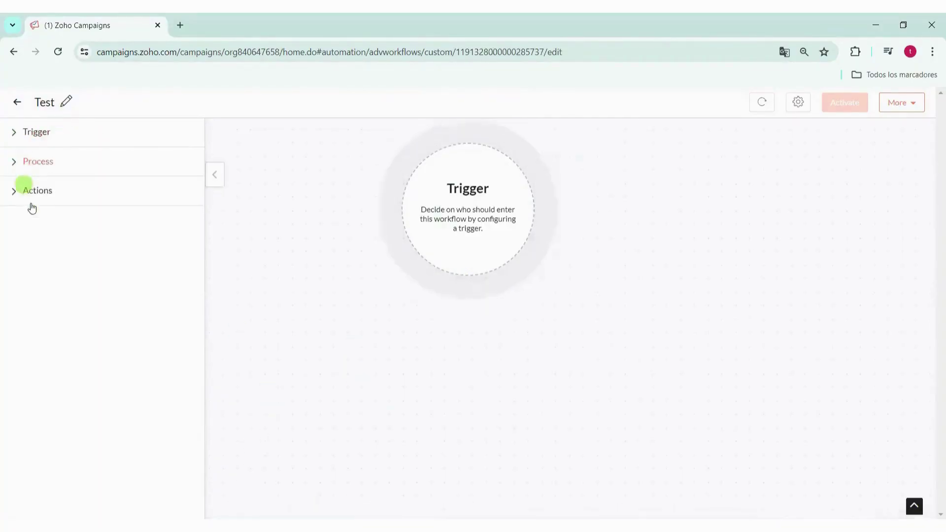
click(39, 127)
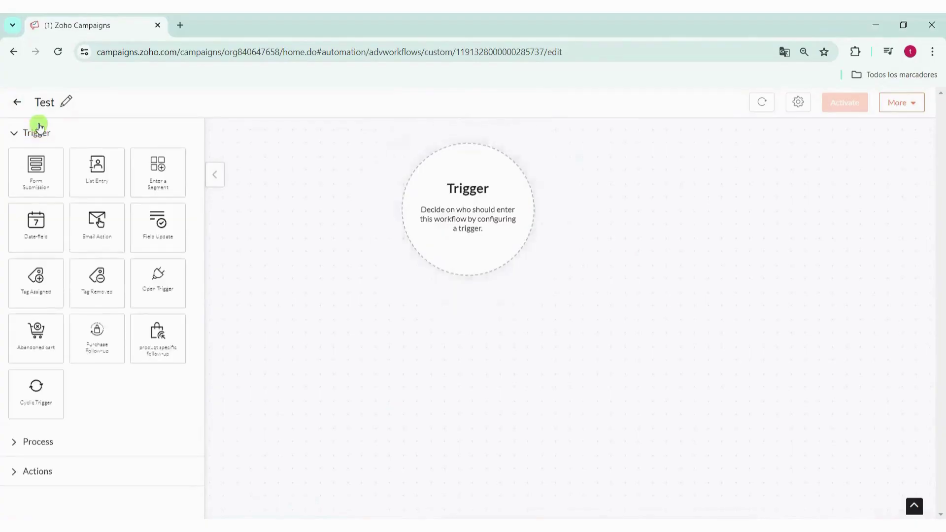
click(16, 137)
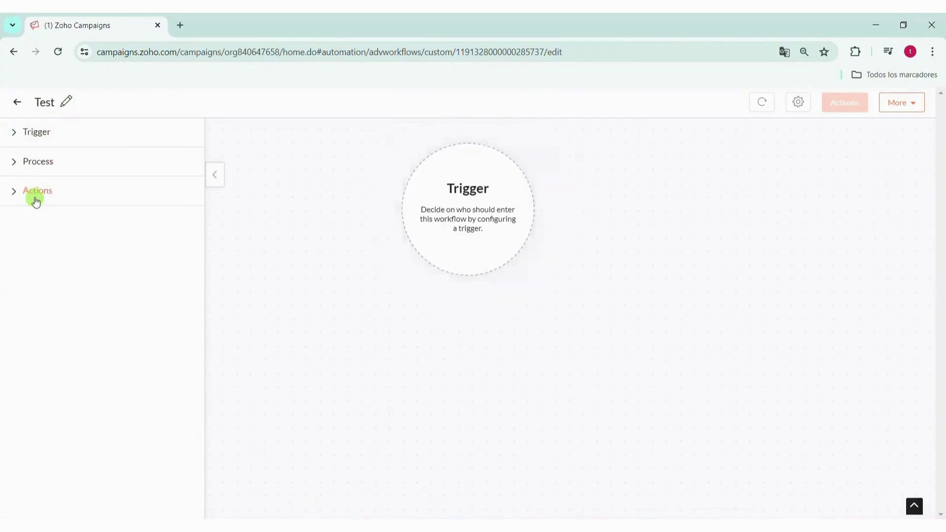
click(41, 133)
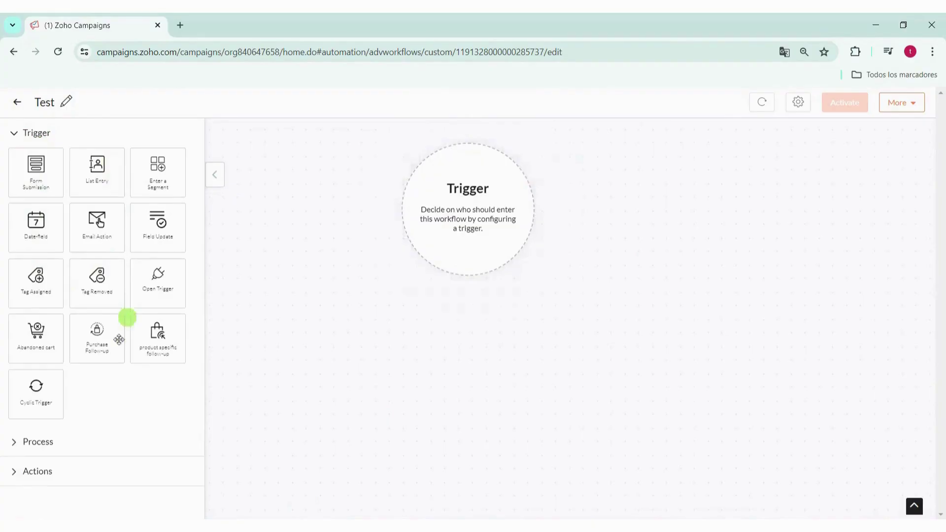
click(16, 132)
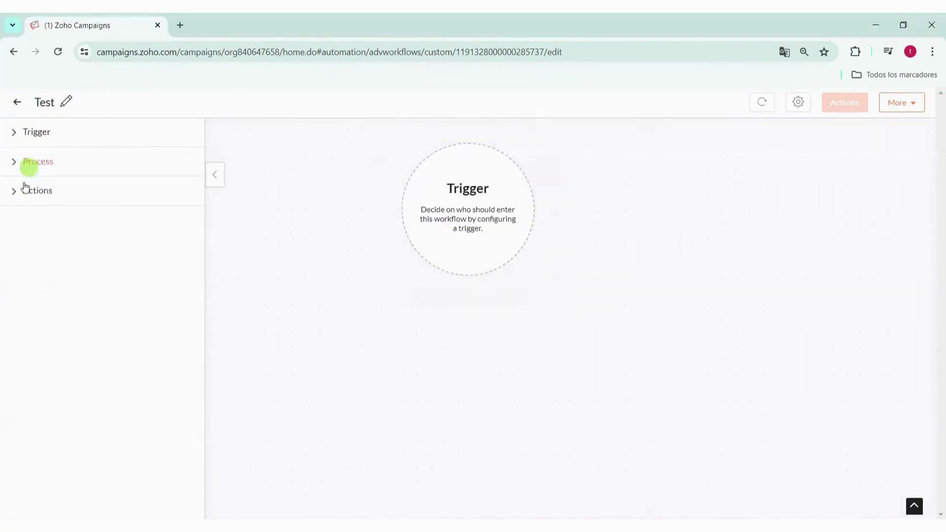
click(23, 164)
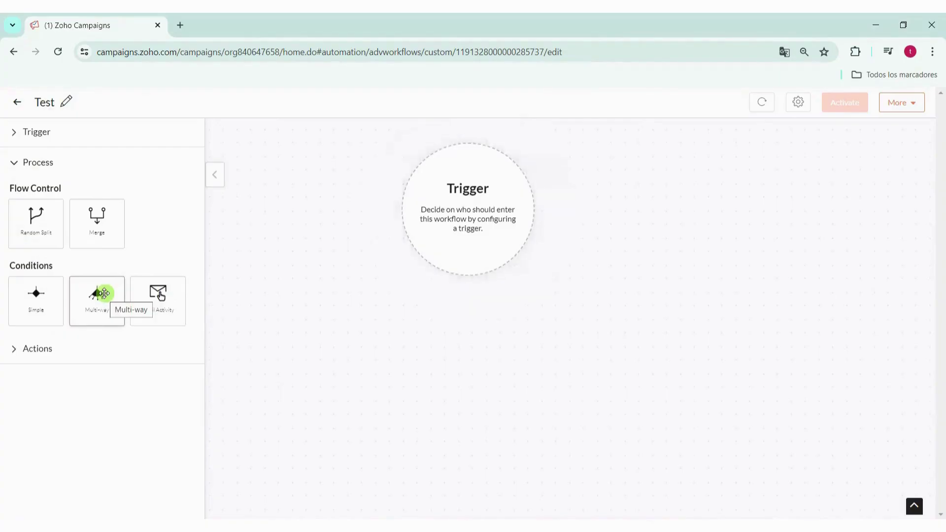
Collapse the Process blocks, browse the Actions palette, then scroll the palette back toward the top
click(15, 164)
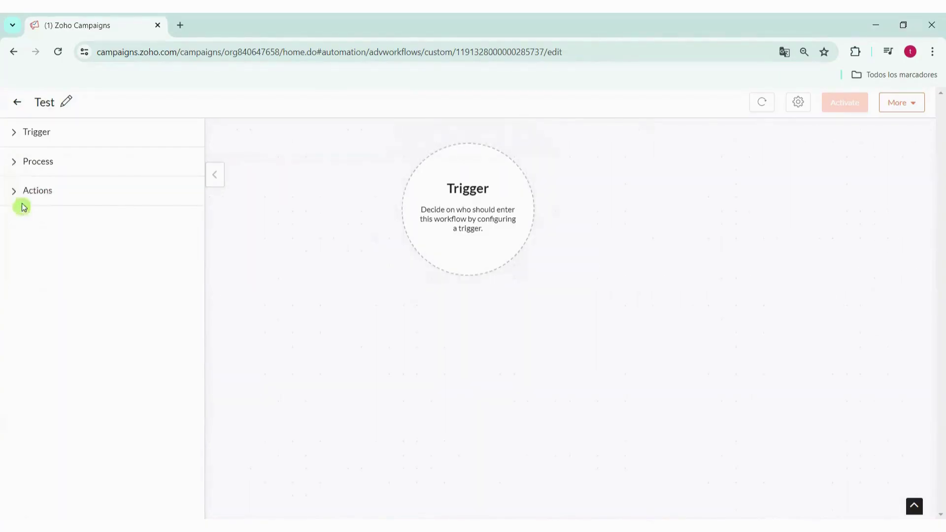
click(14, 192)
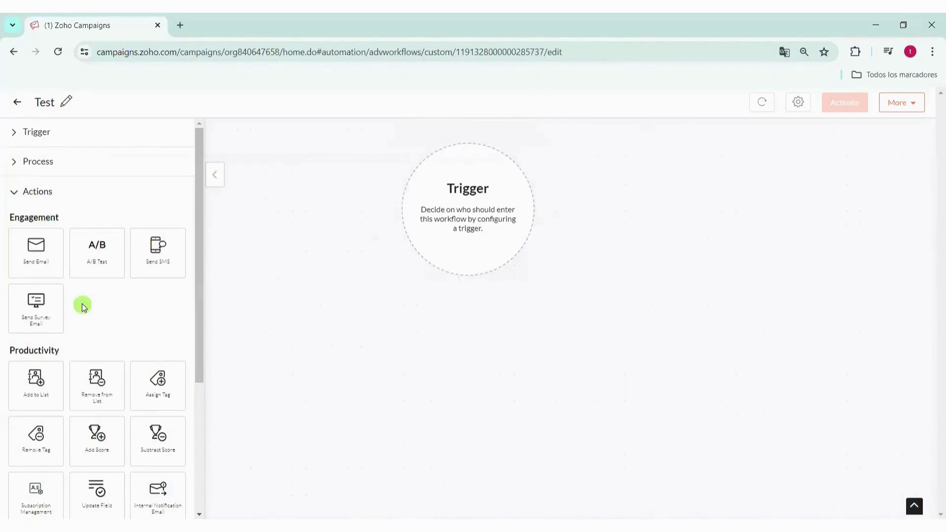
scroll(83, 307, down, 4)
scroll(82, 307, up, 4)
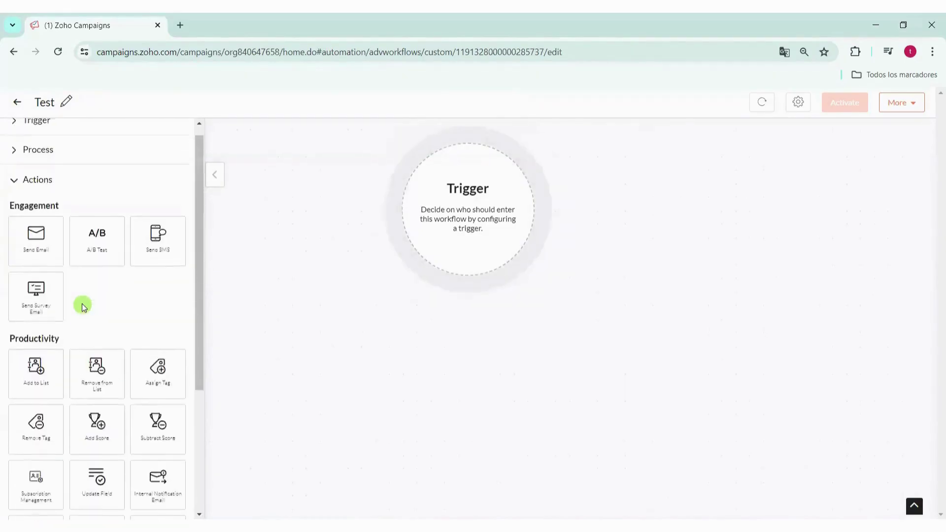
scroll(83, 307, up, 1)
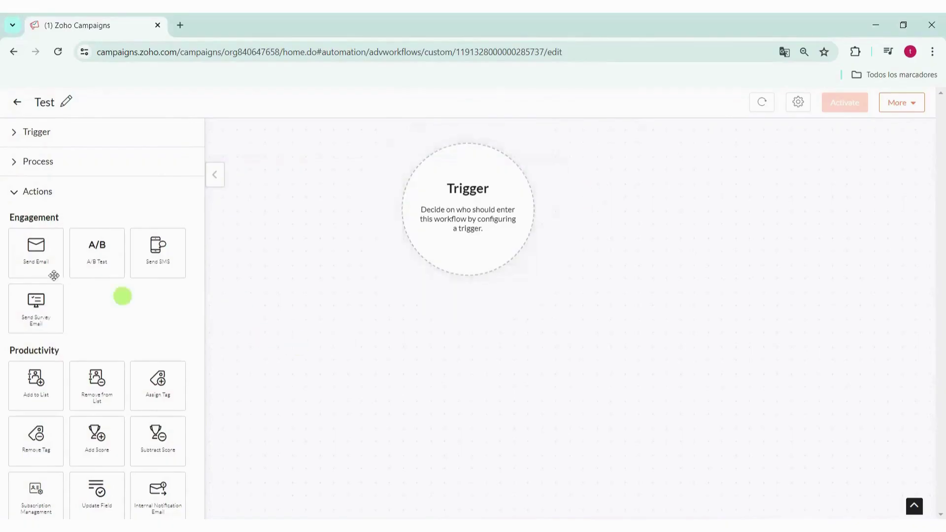
scroll(44, 295, down, 3)
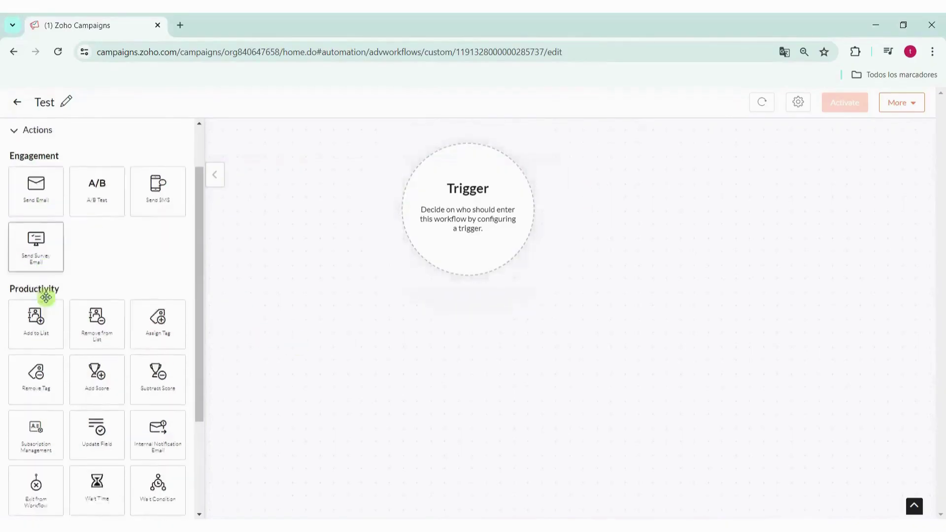
scroll(68, 314, down, 1)
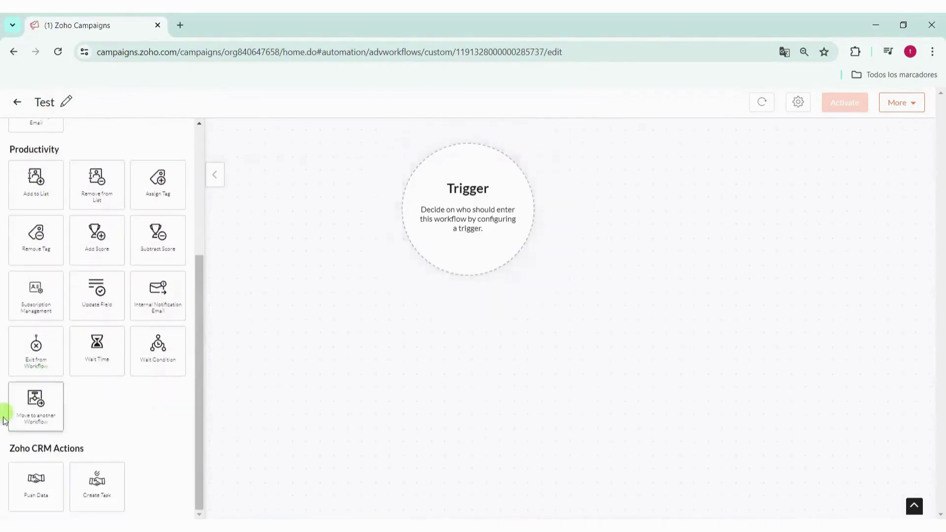
drag(5, 448, 94, 455)
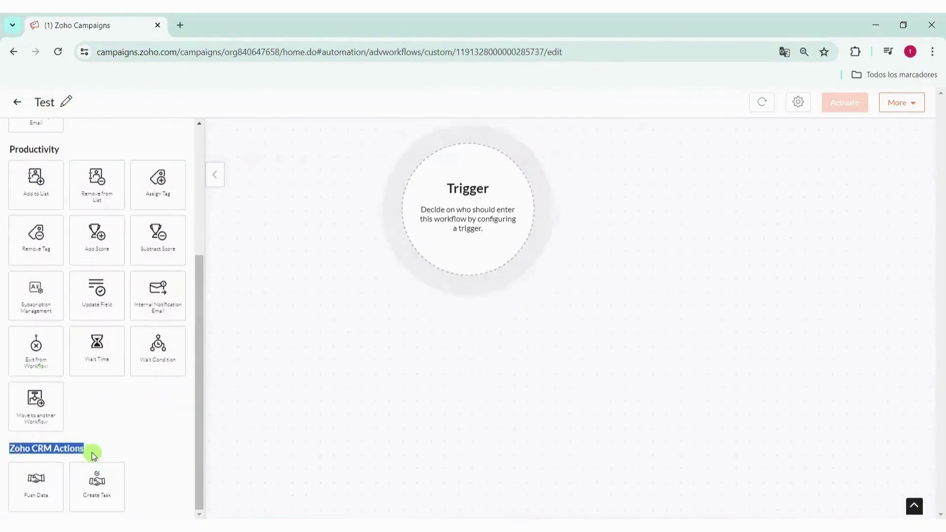
click(86, 448)
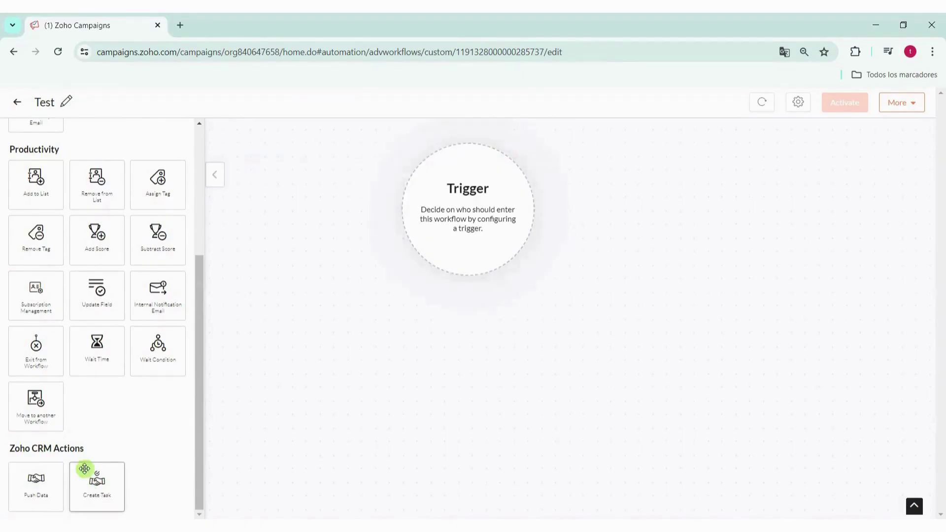
scroll(88, 469, up, 1)
Add an Email Action trigger for 'Promoción Curso Zoho CRM' on the Delivered response and save it
scroll(31, 150, up, 10)
click(18, 132)
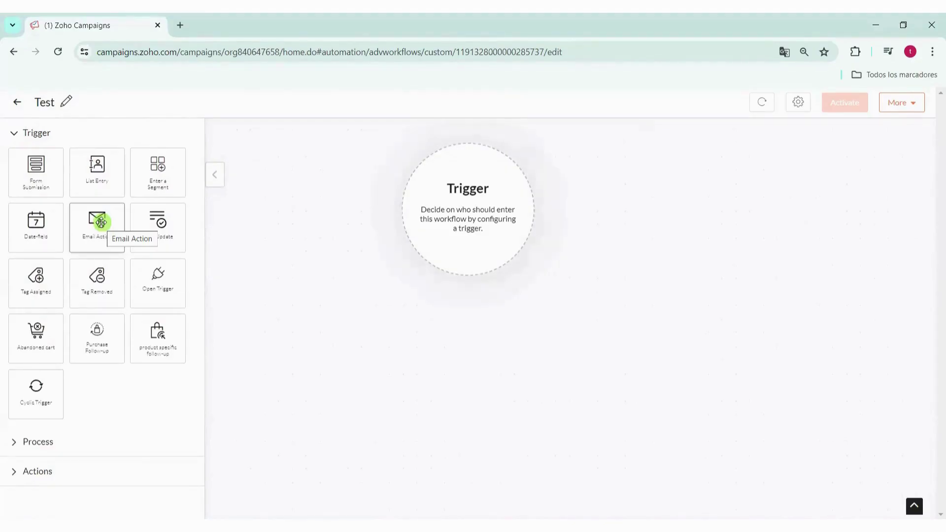
drag(100, 222, 492, 196)
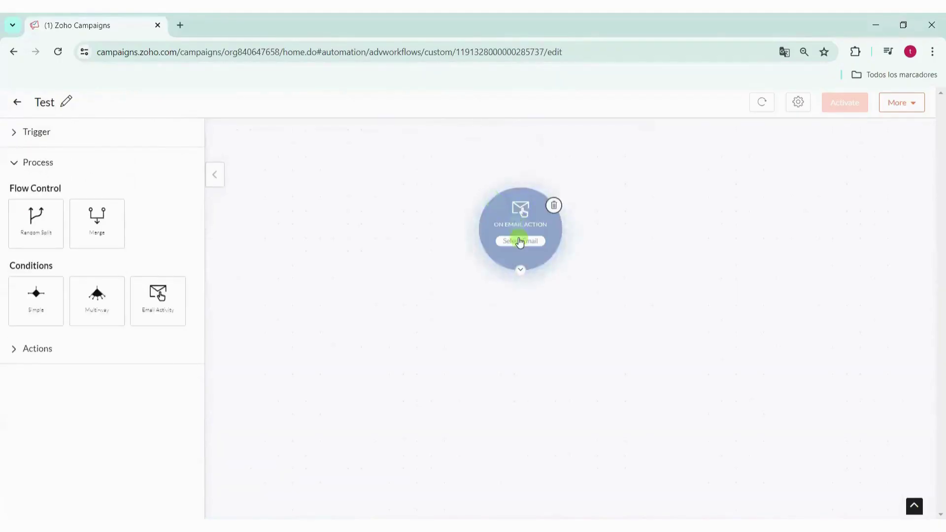
click(519, 241)
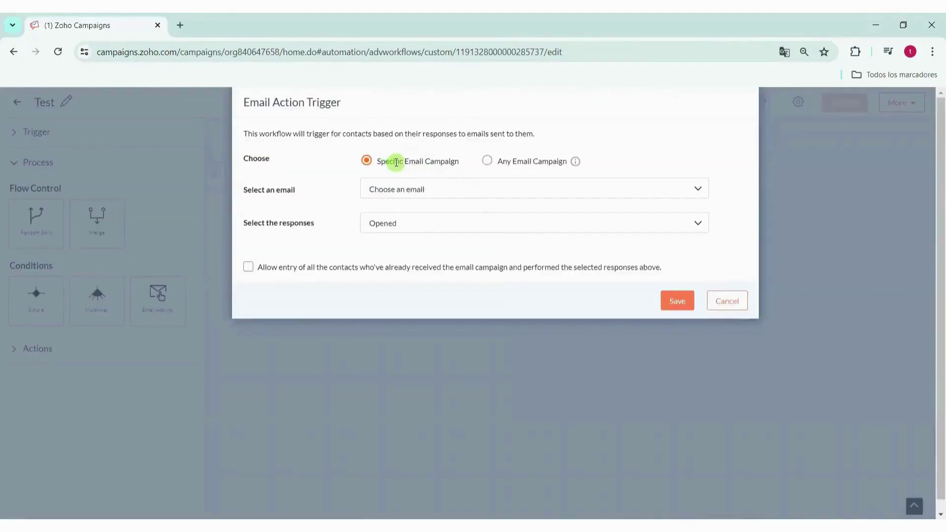
click(397, 188)
click(401, 298)
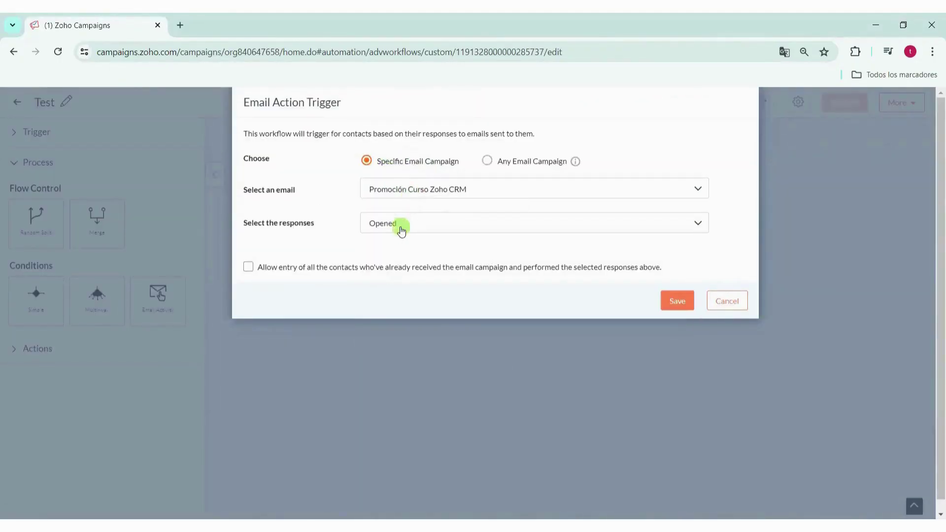
click(430, 226)
click(431, 243)
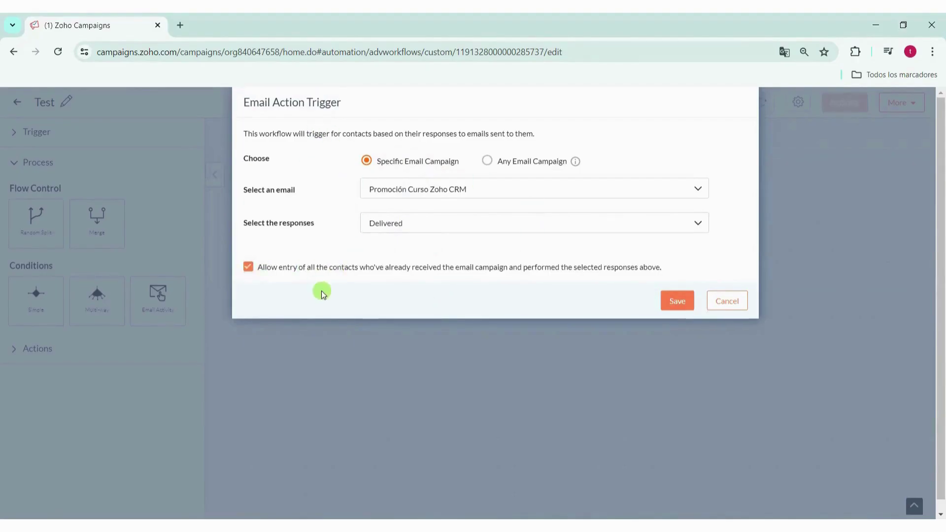
click(667, 306)
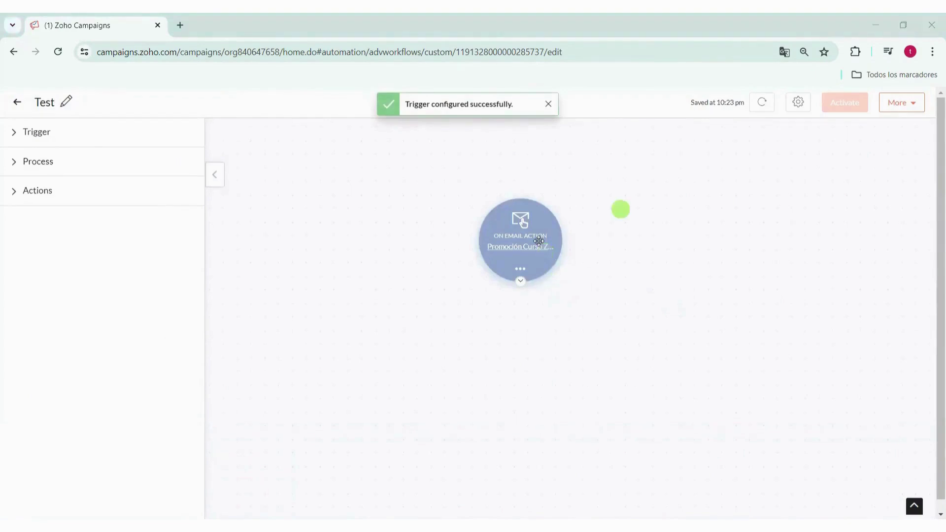
Drop a Simple condition under the email-action trigger and tidy both nodes' positions
drag(512, 214, 595, 191)
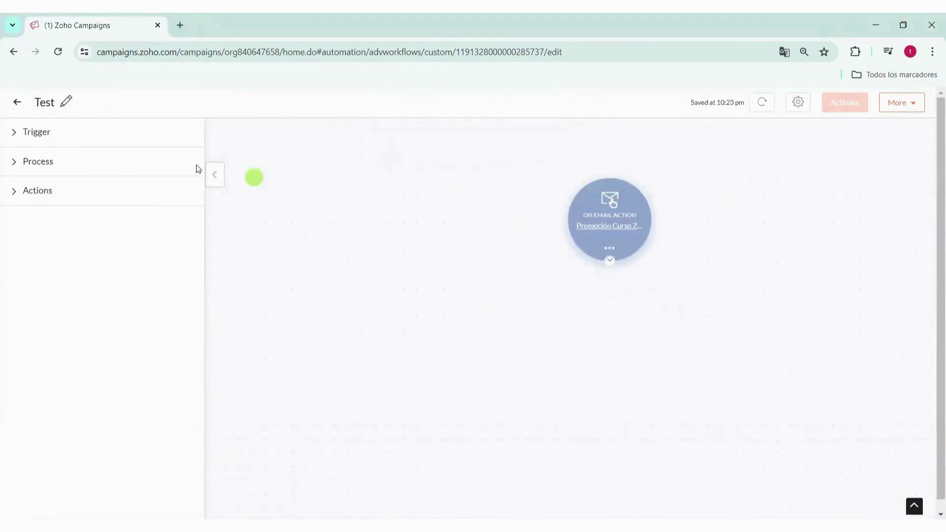
click(63, 162)
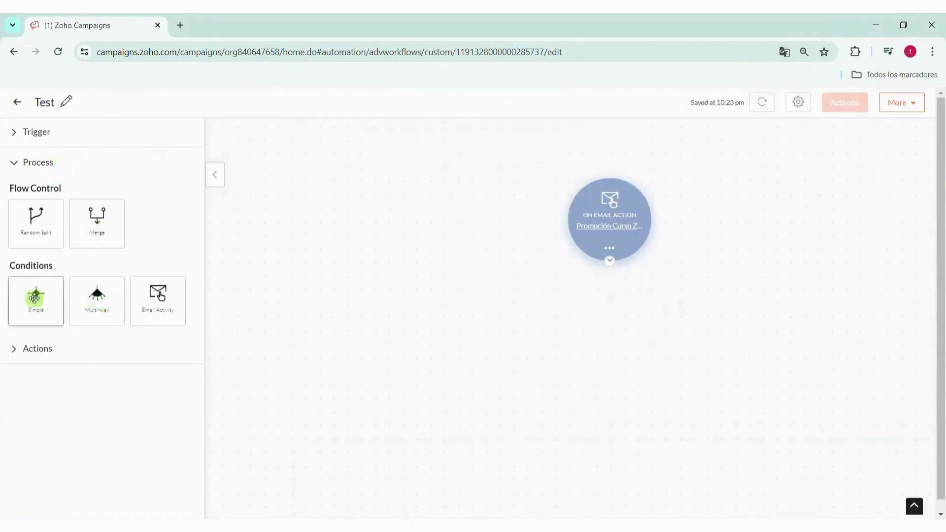
drag(34, 297, 600, 341)
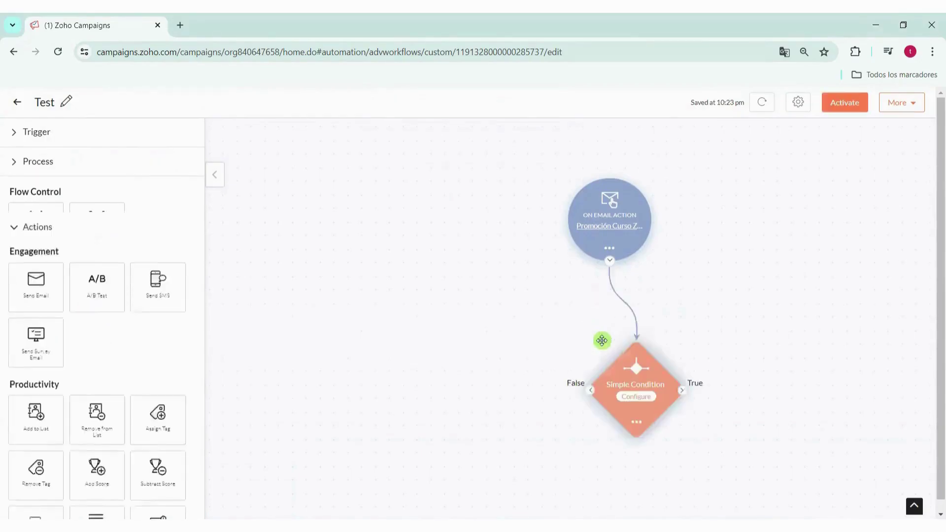
drag(616, 222, 616, 249)
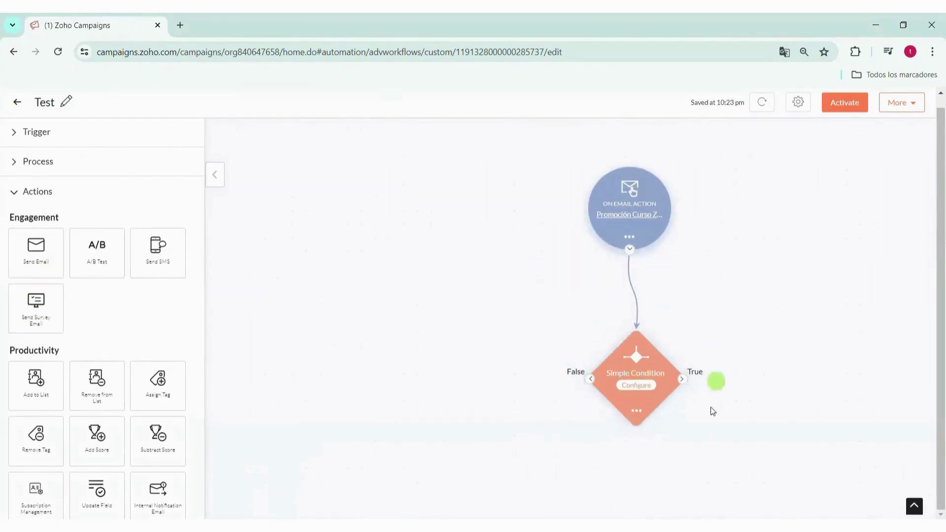
click(33, 164)
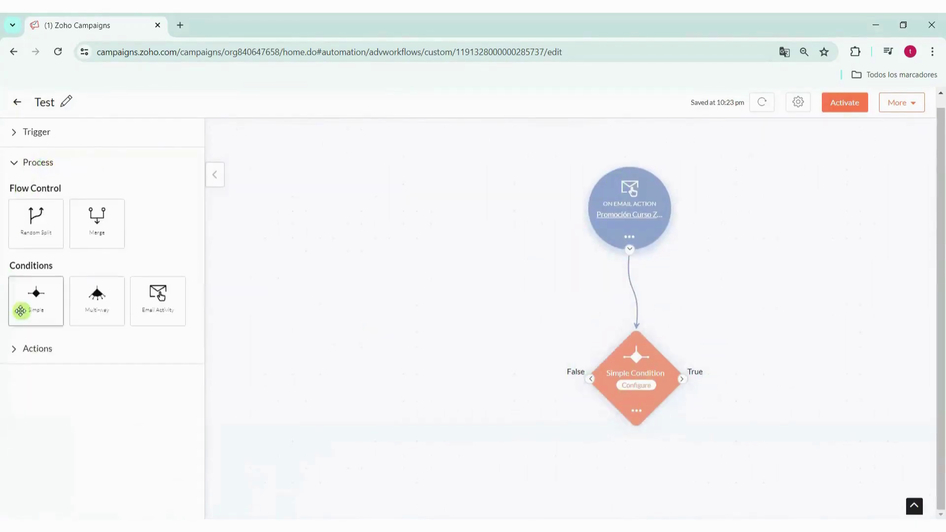
mouse_move(637, 347)
mouse_down()
mouse_move(610, 334)
mouse_move(623, 335)
mouse_up()
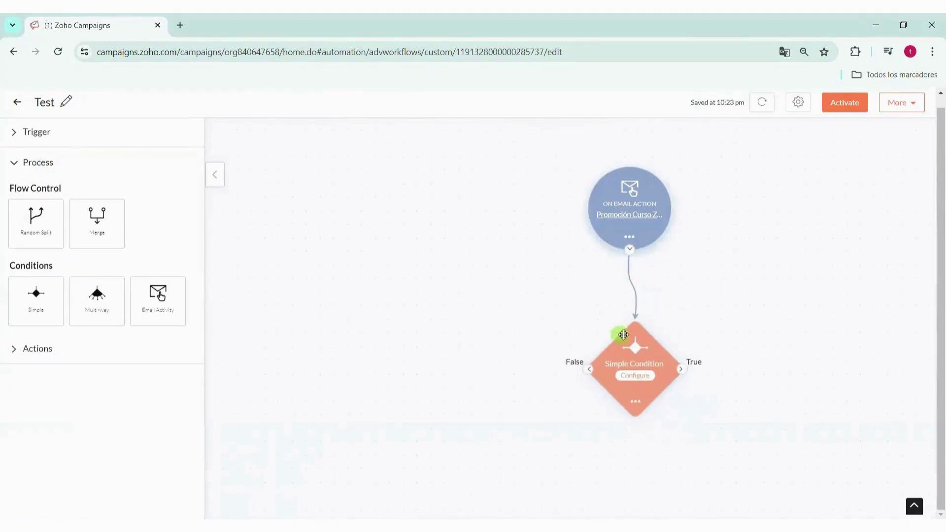
Set the condition to Recipient Activity 'Email was opened' for 'Promoción Curso Zoho CRM' and apply
click(627, 375)
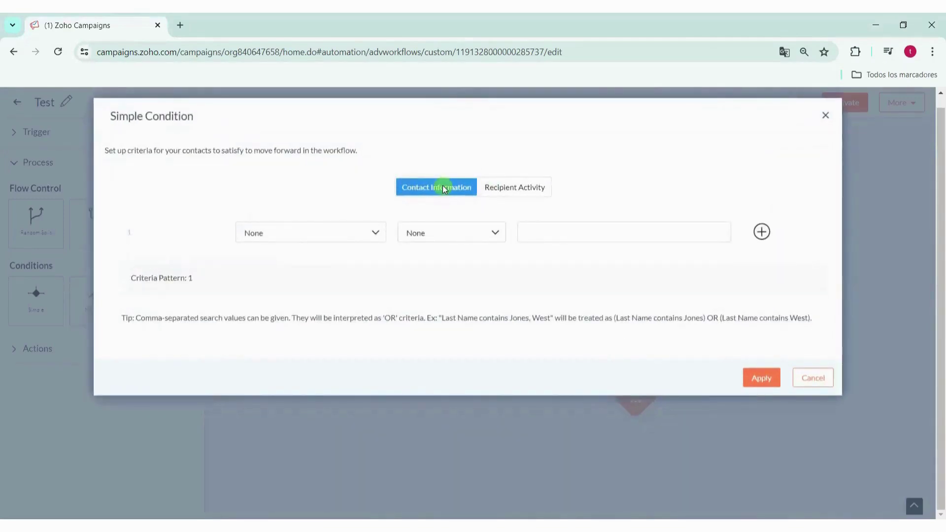
click(507, 187)
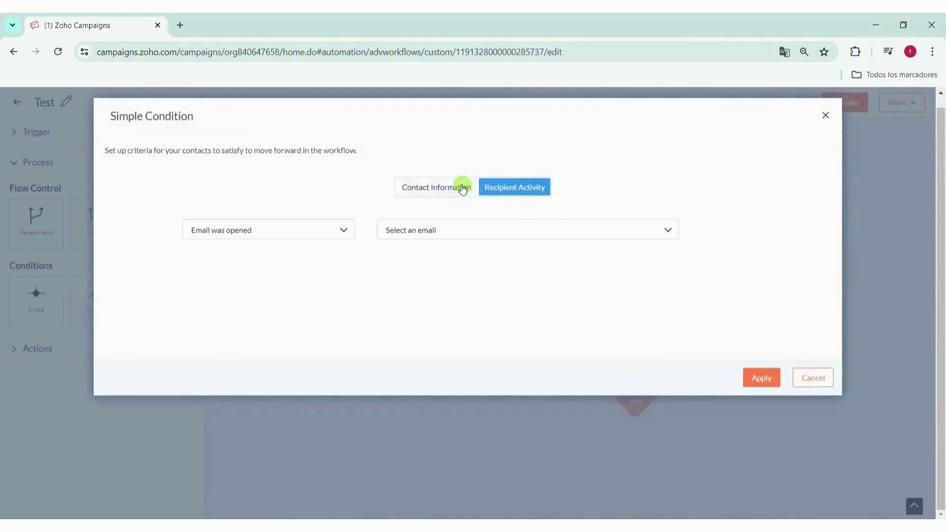
click(294, 230)
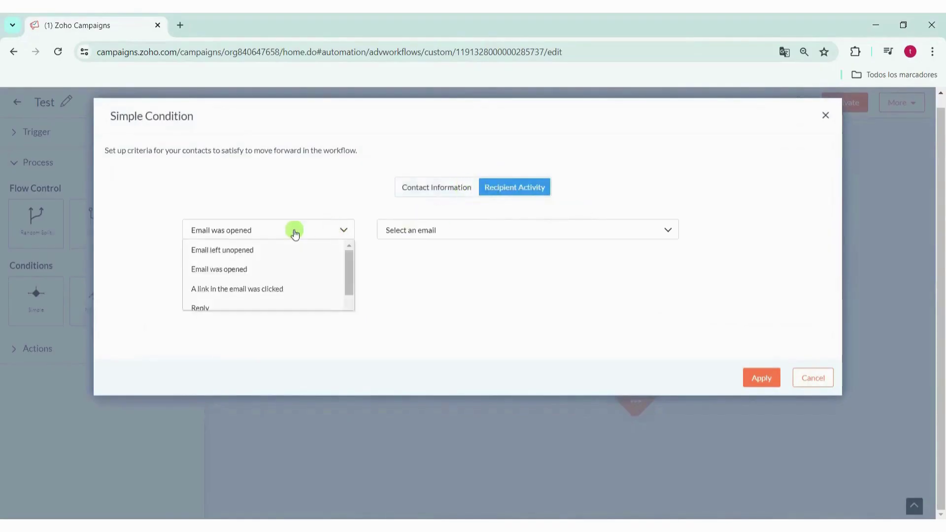
click(267, 270)
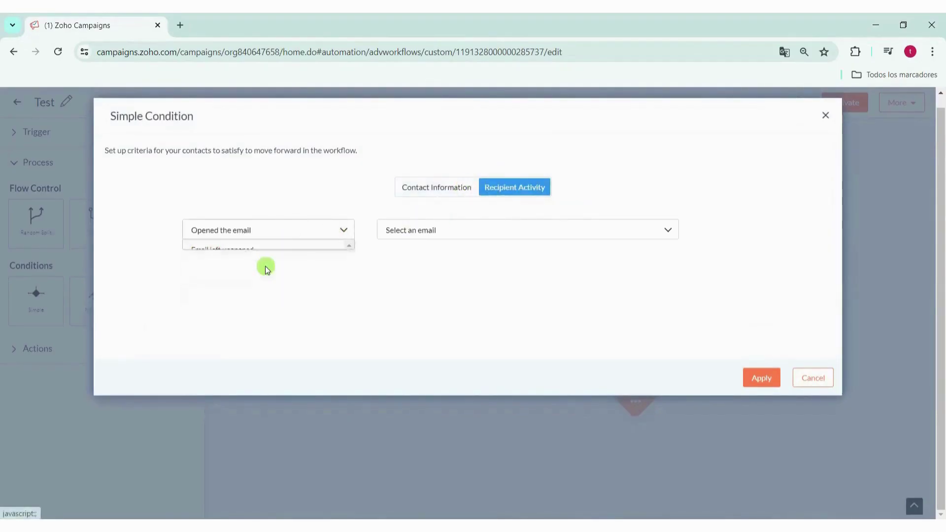
click(425, 236)
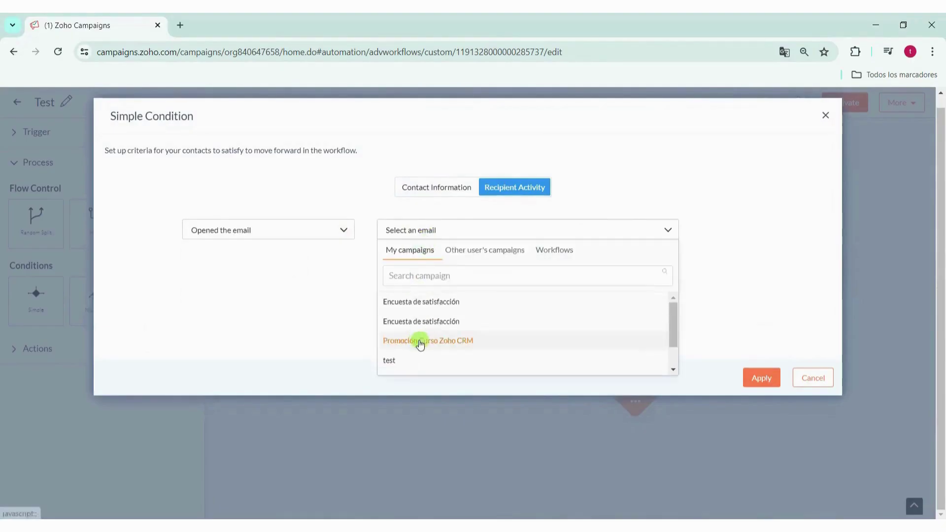
click(418, 341)
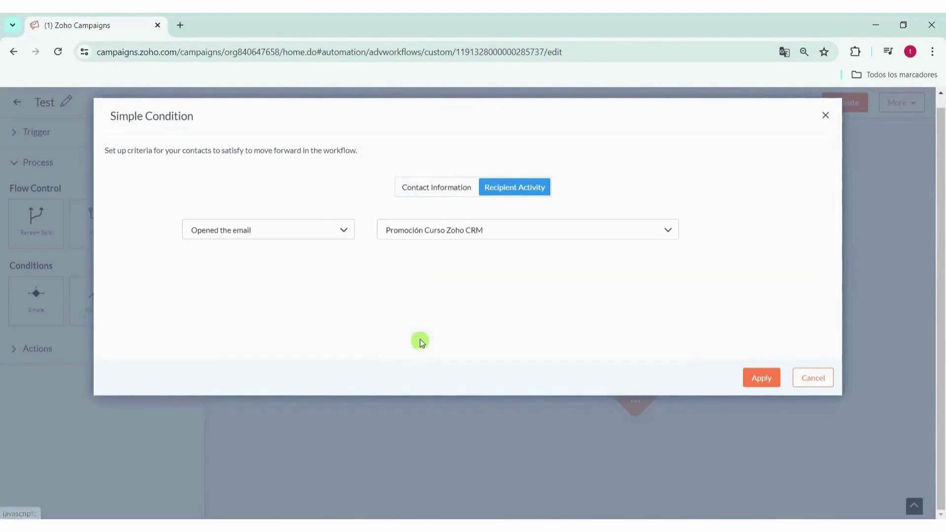
click(763, 379)
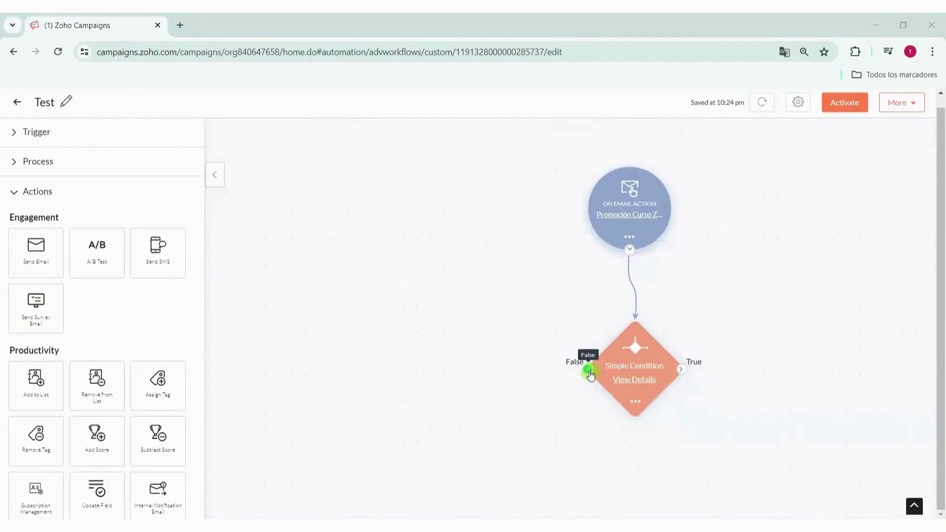
Rearrange the canvas nodes to make room beside the condition's True branch
drag(590, 372, 592, 353)
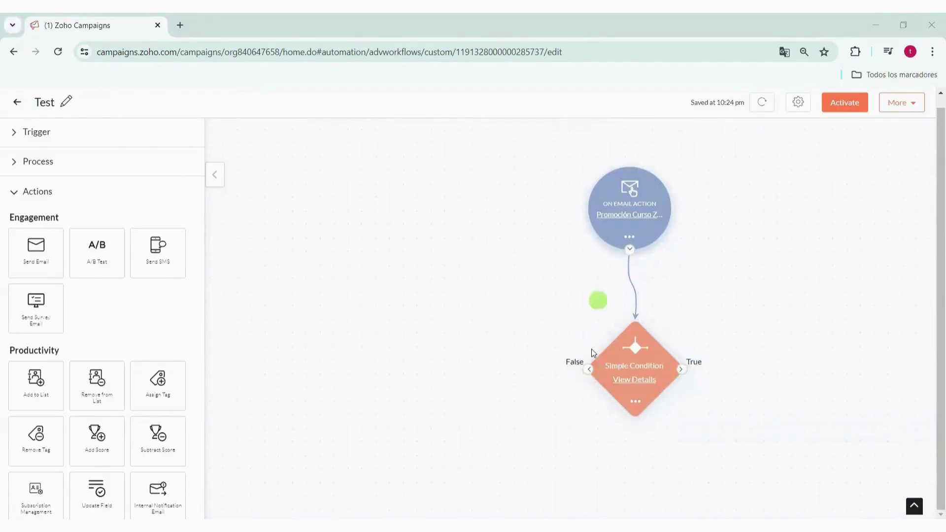
click(590, 369)
click(692, 370)
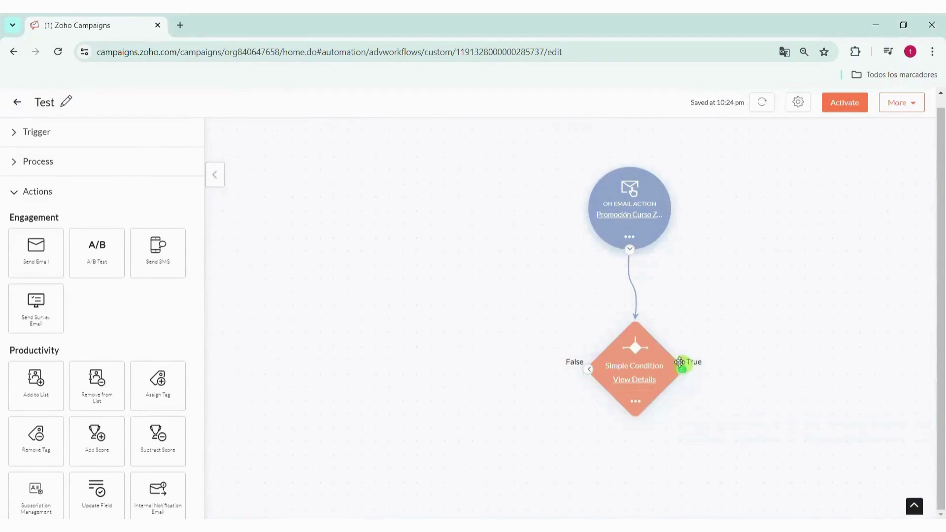
drag(683, 372, 438, 309)
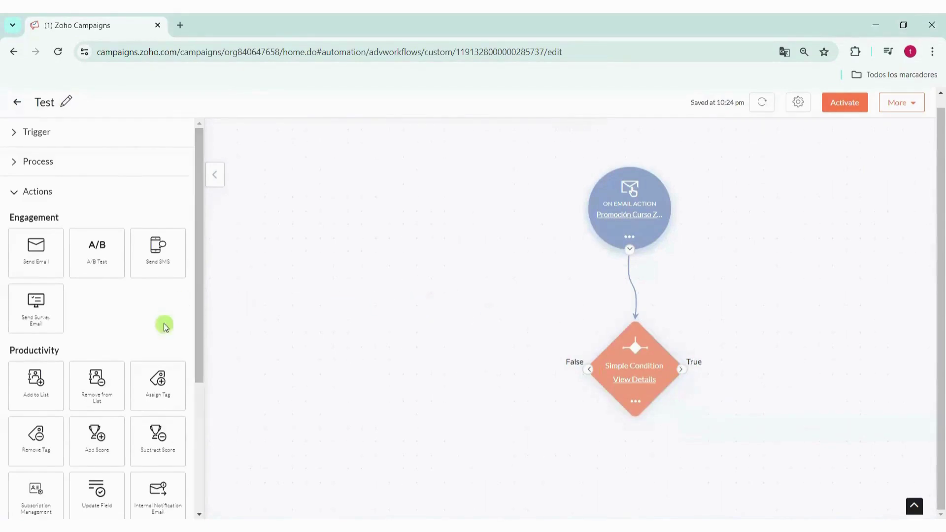
scroll(162, 321, down, 4)
Attach an Add to List step to the True branch targeting 'registros interesados en promo cursos'
drag(39, 212, 802, 422)
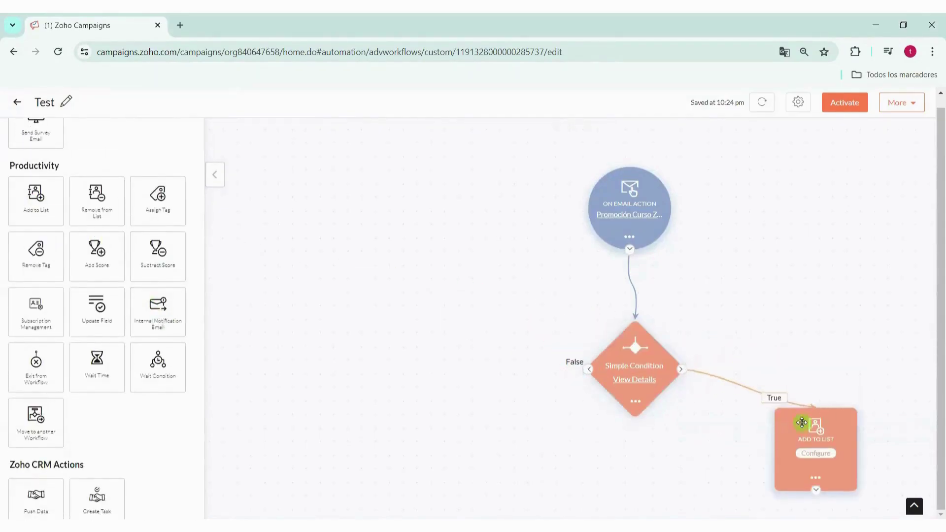
click(814, 452)
click(433, 153)
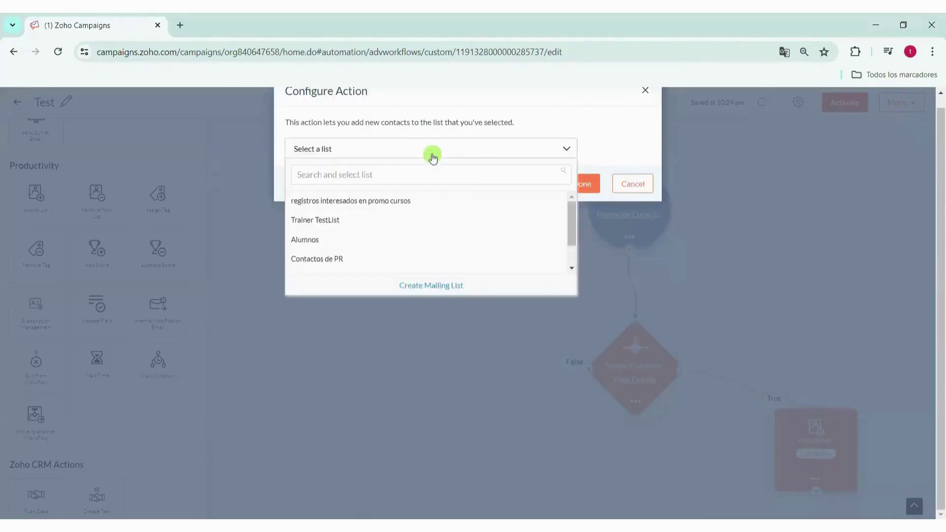
scroll(433, 238, down, 2)
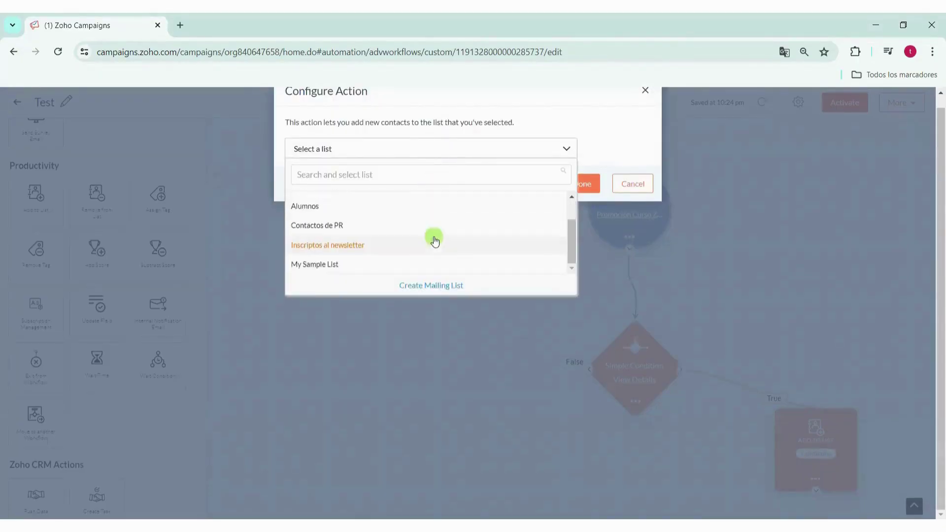
scroll(422, 251, up, 2)
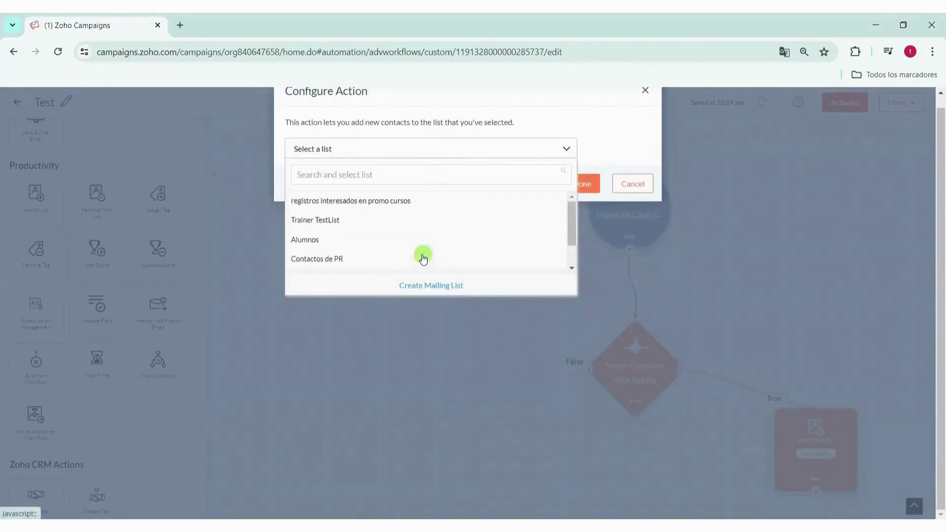
click(377, 202)
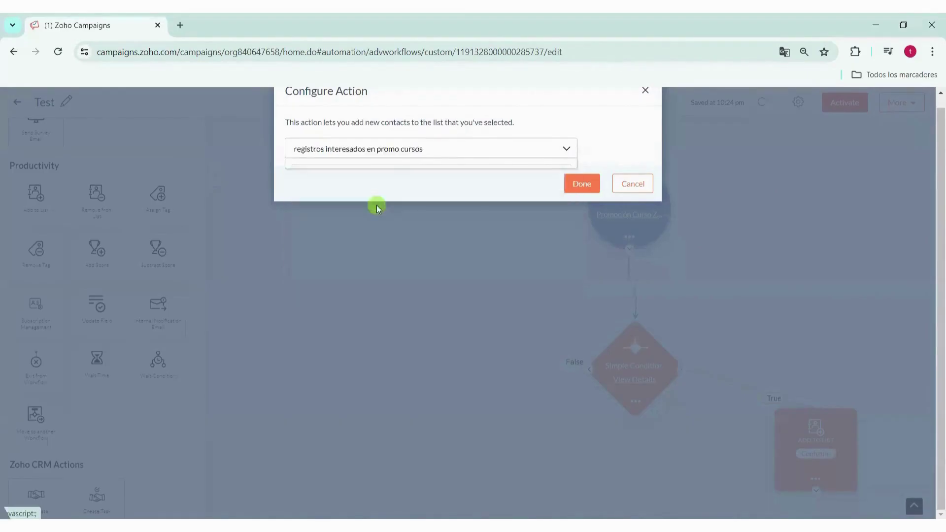
click(584, 185)
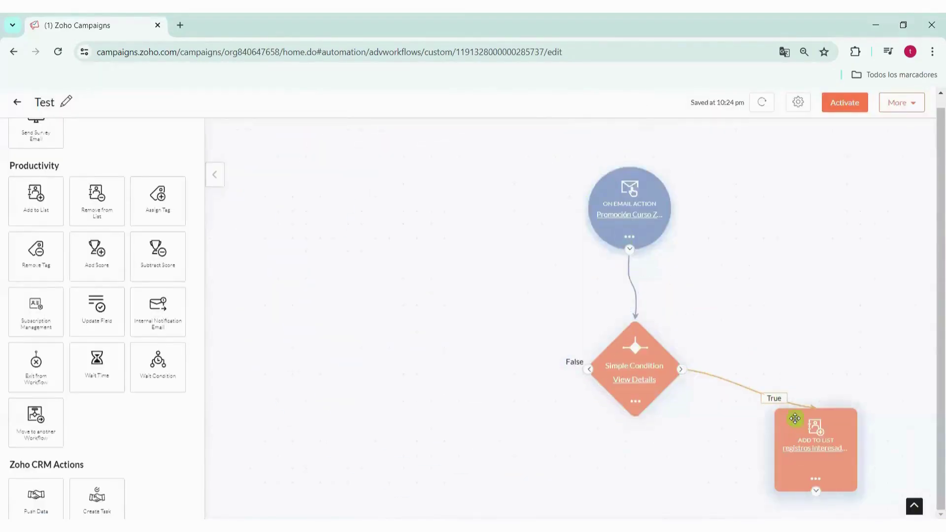
drag(802, 428, 795, 437)
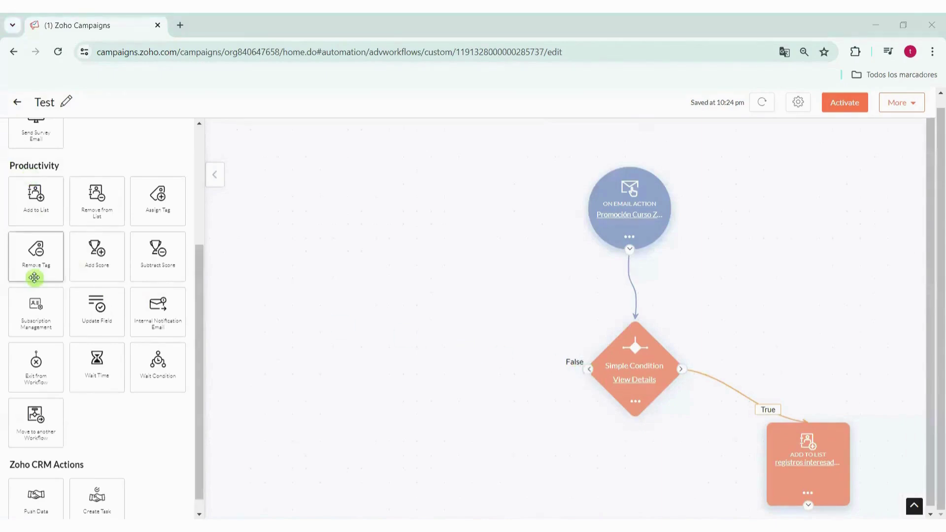
Drag a Send Email step from Engagement onto the canvas left of and below the Simple Condition
scroll(47, 291, down, 1)
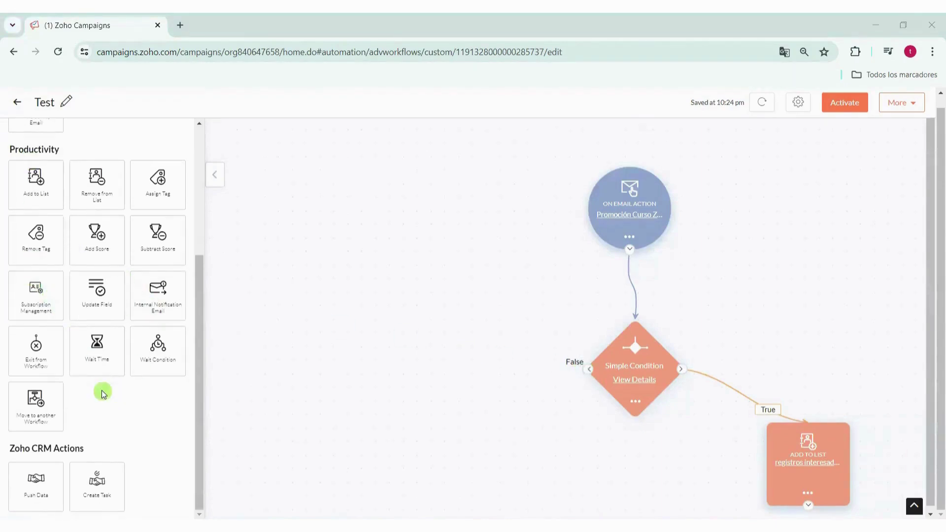
scroll(102, 392, up, 5)
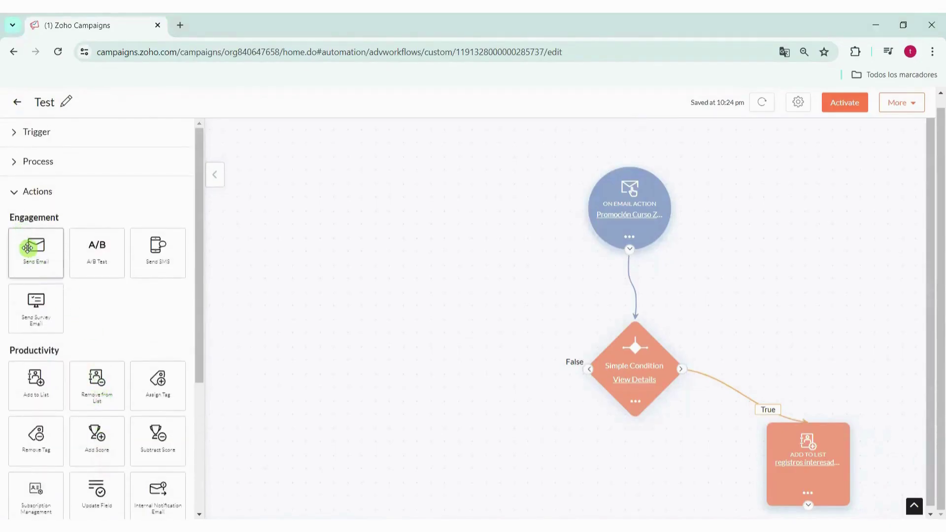
drag(27, 248, 431, 386)
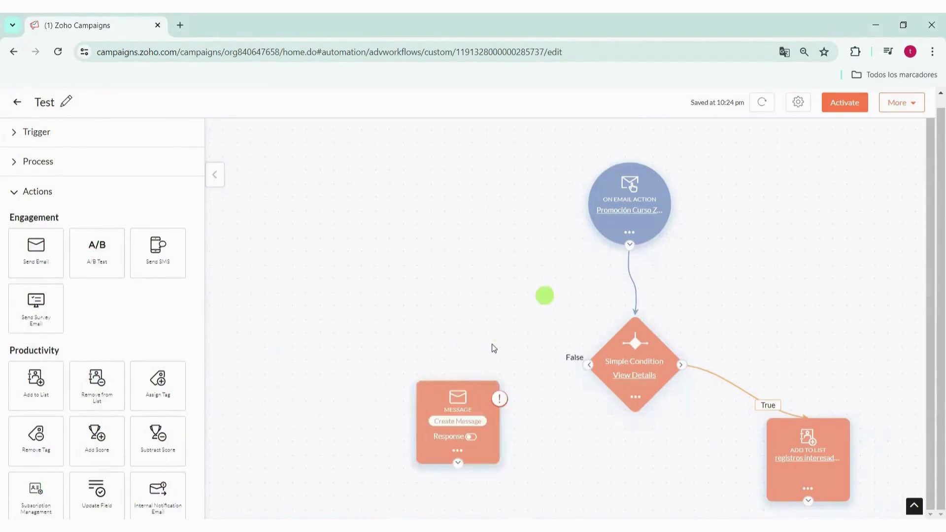
Set Message_2's topic to Cursos - Promociones and save it
click(446, 425)
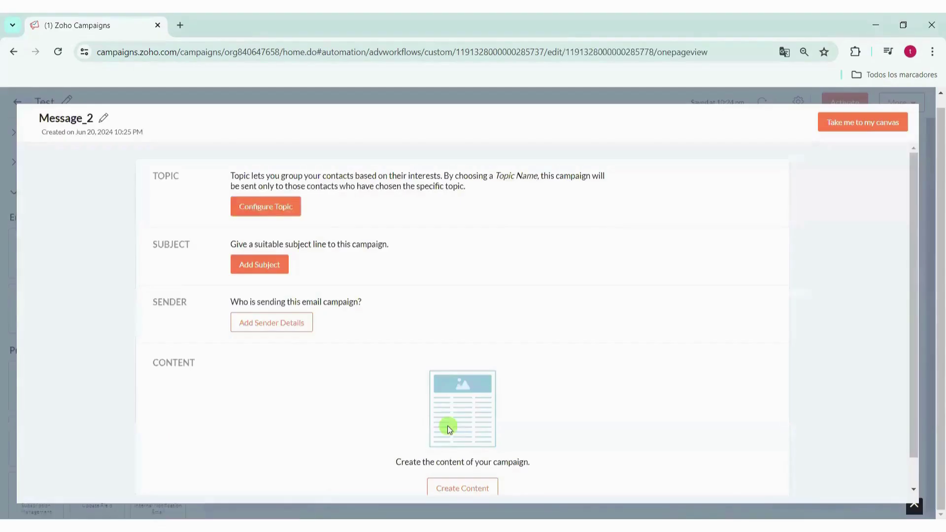
click(264, 205)
click(285, 213)
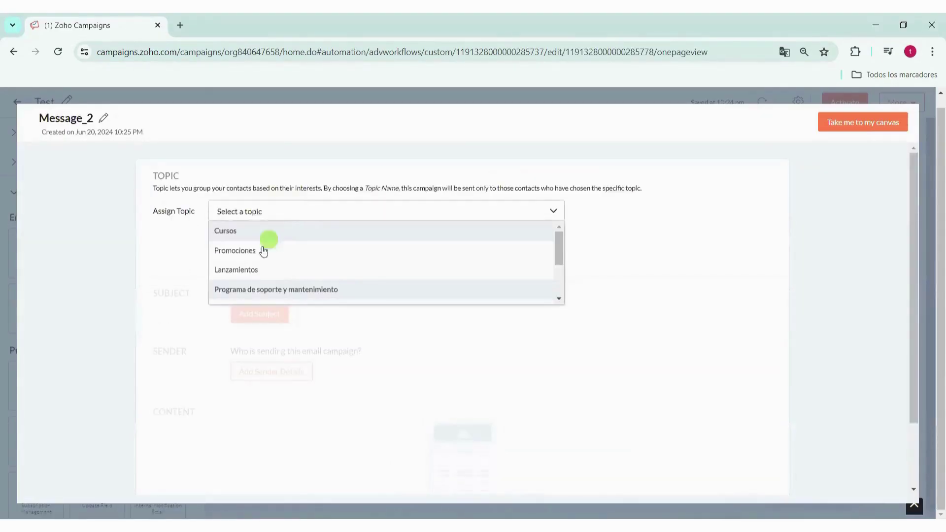
click(248, 260)
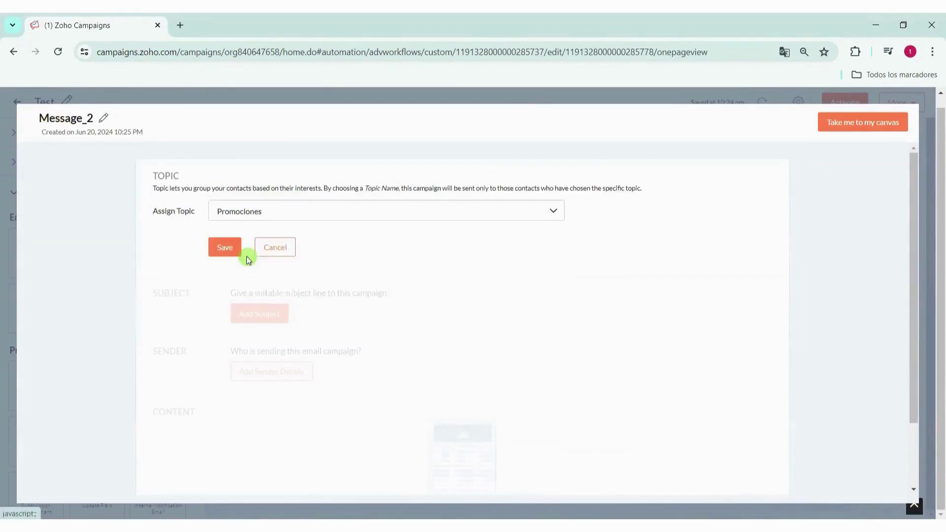
click(236, 250)
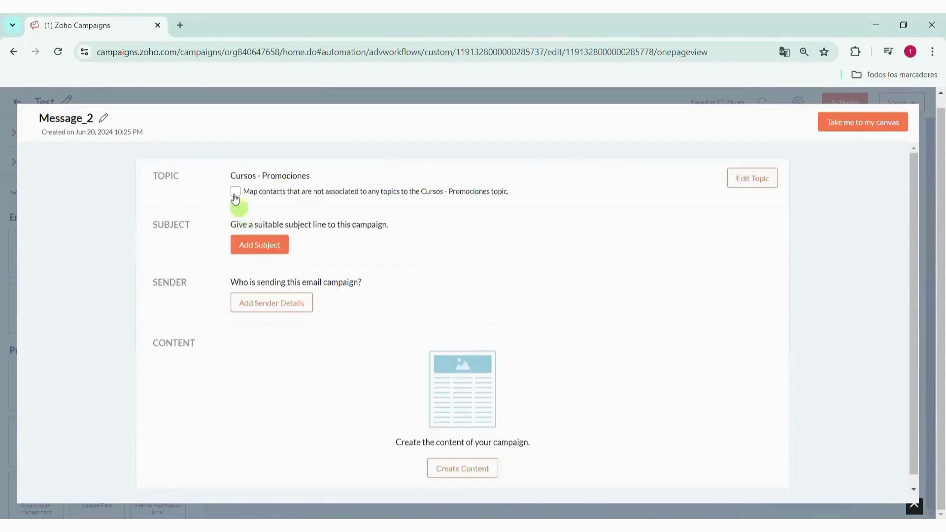
Give the message subject 'No te pierdas estas promos!' and preheader 'este curso es para vos', then save
click(258, 246)
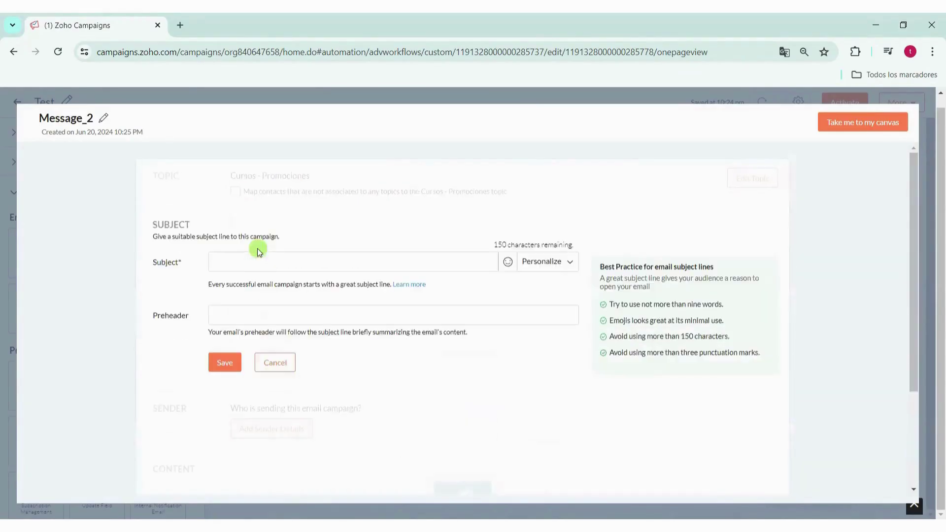
click(264, 264)
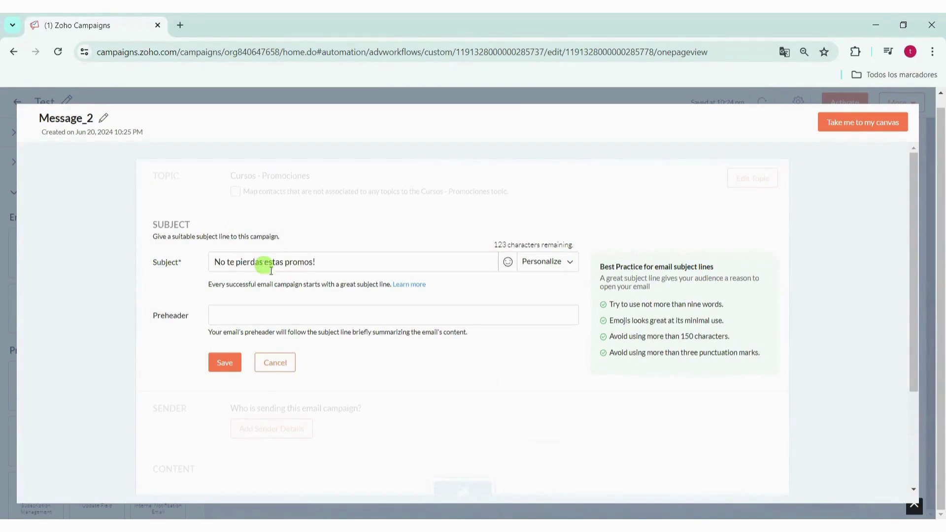
click(327, 319)
text(es)
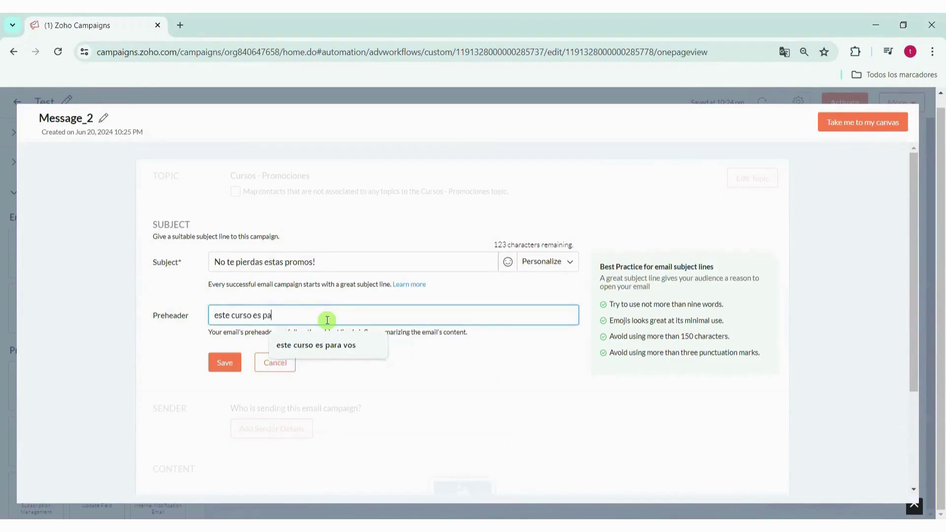
text(te curso es pa)
click(329, 345)
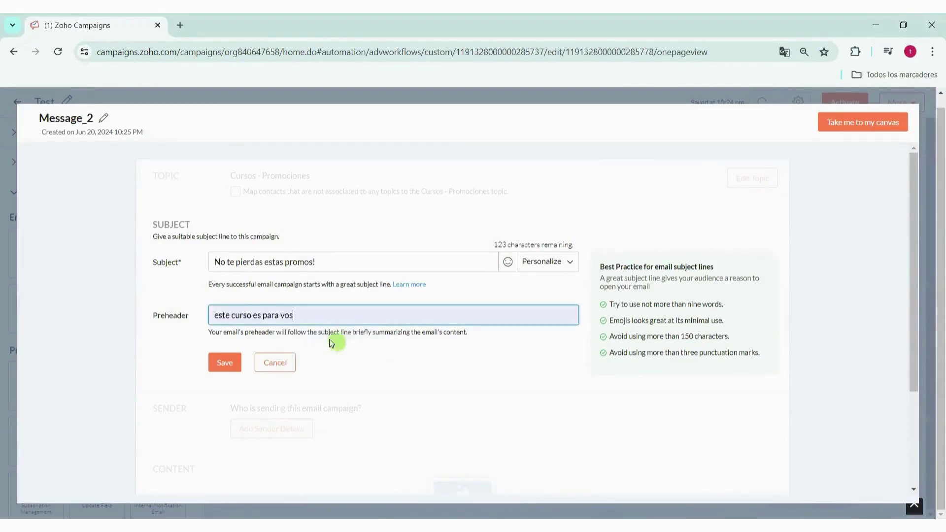
click(227, 362)
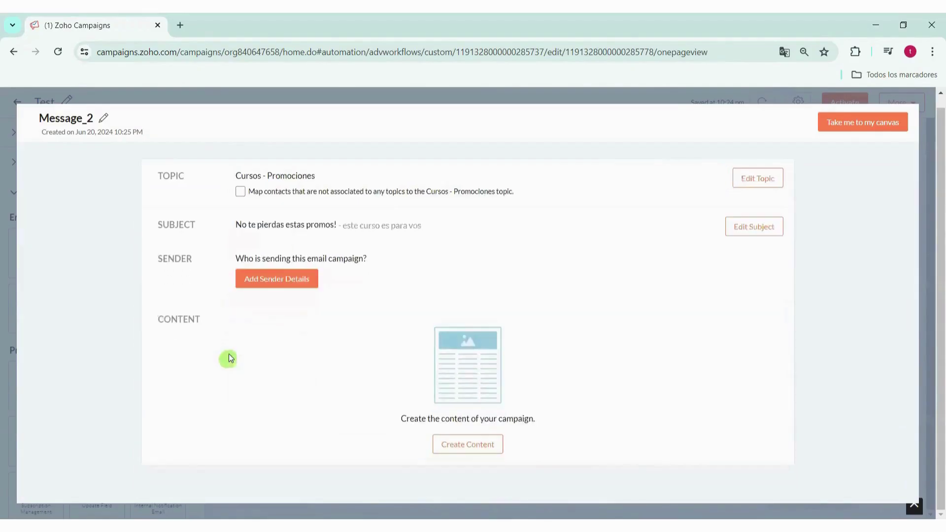
Save Message_2's sender name as IC Academy, leaving the default sender and reply-to addresses
click(269, 279)
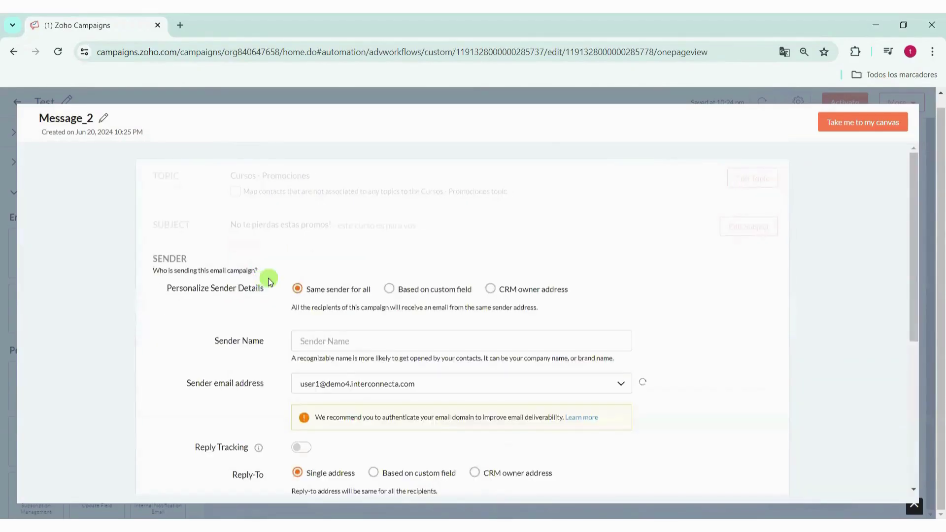
click(324, 279)
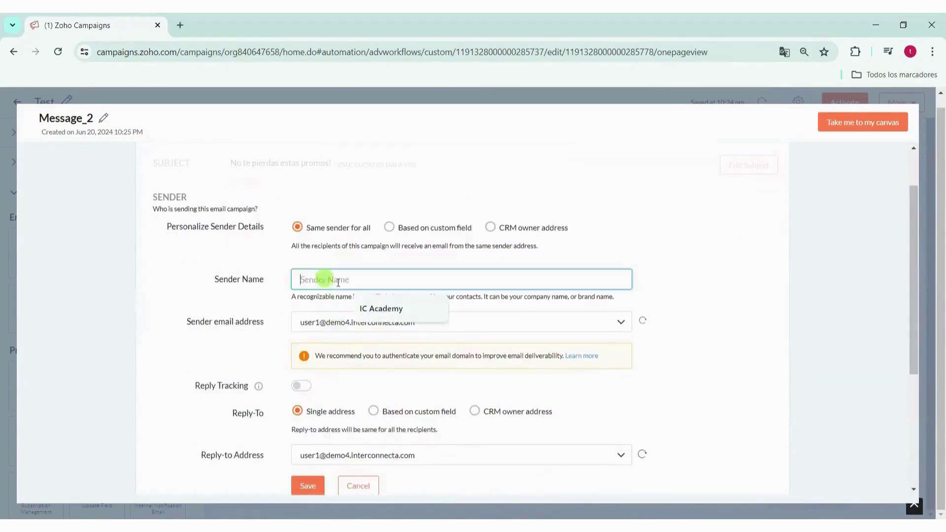
click(363, 306)
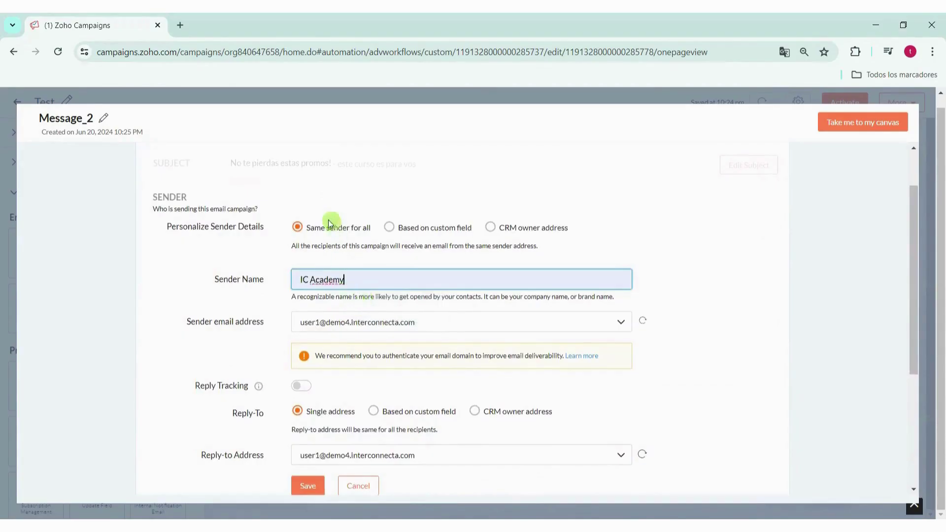
click(333, 279)
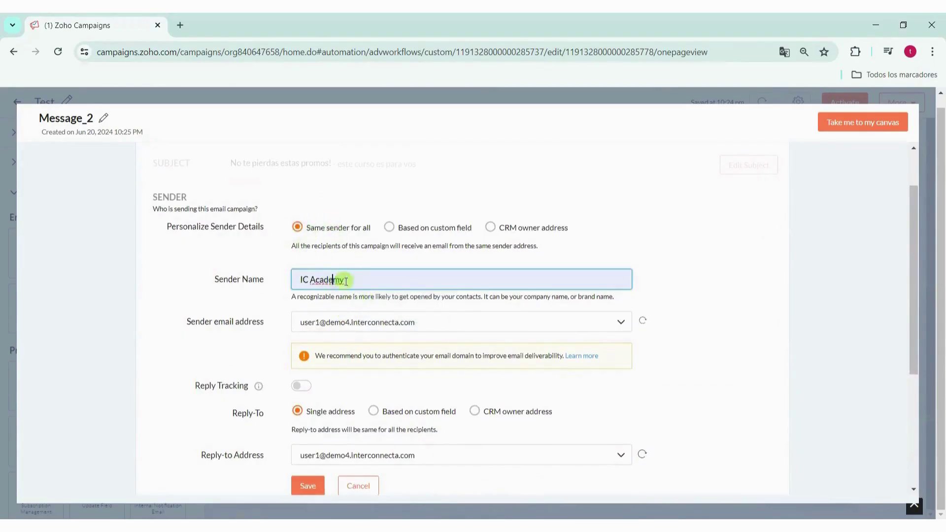
scroll(343, 291, down, 2)
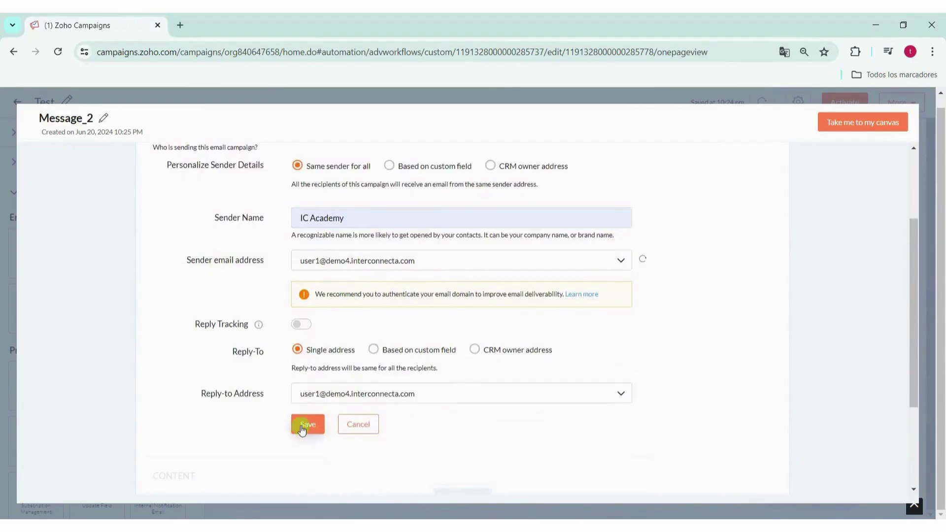
click(310, 427)
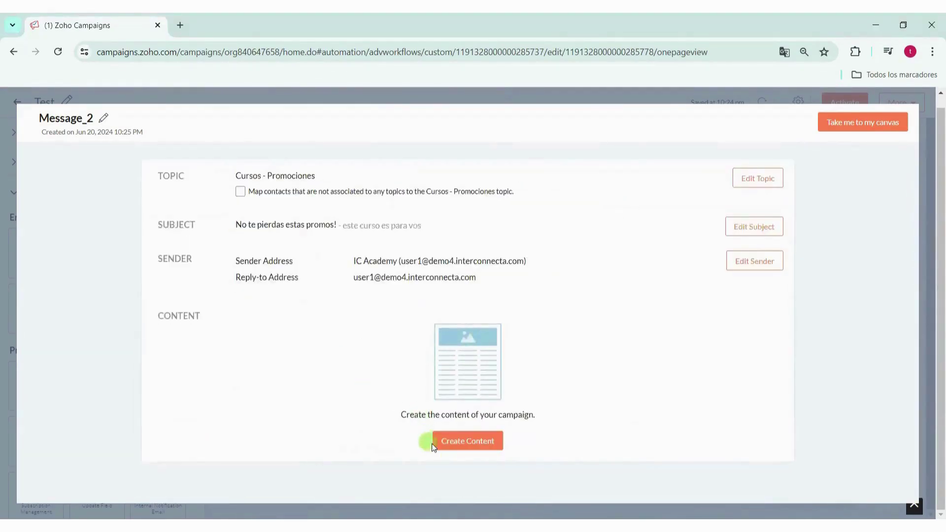
Apply the pre-designed Newsletters 'Company update' template as Message_2's email content
click(451, 444)
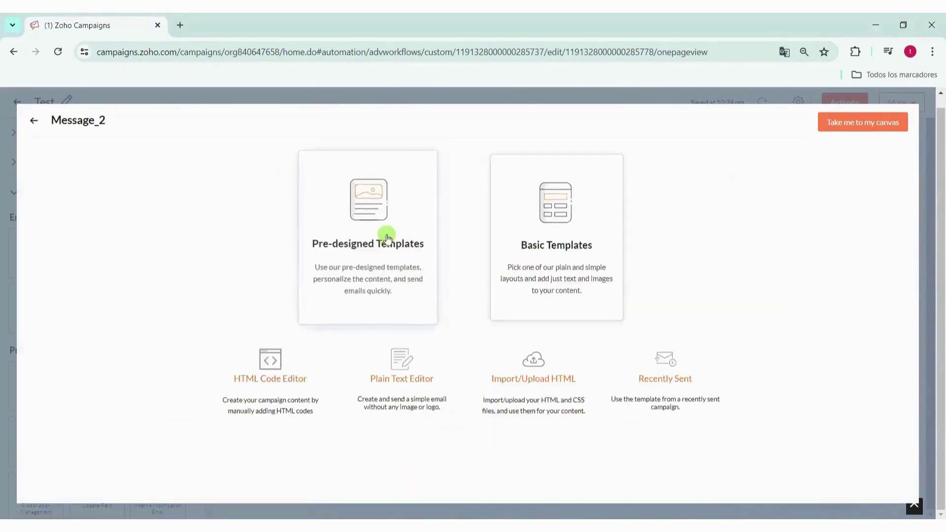
click(387, 238)
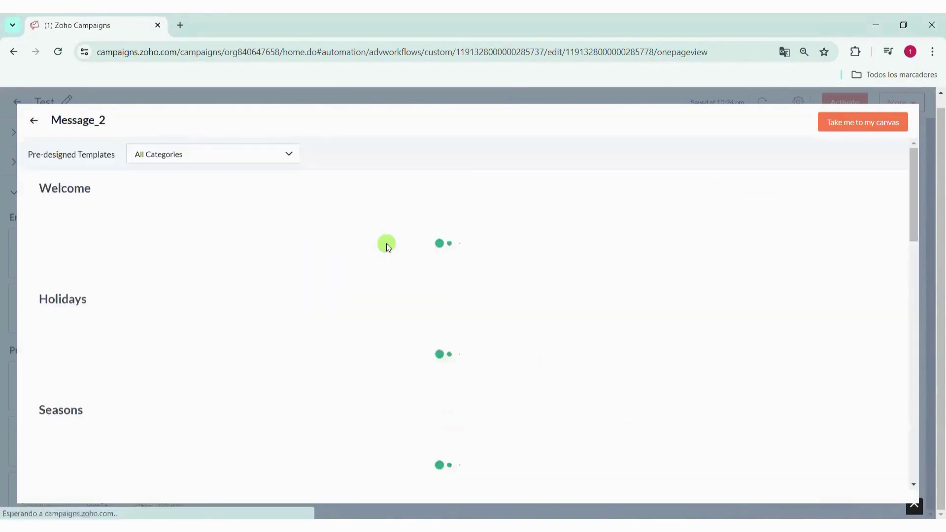
click(283, 154)
scroll(197, 217, down, 5)
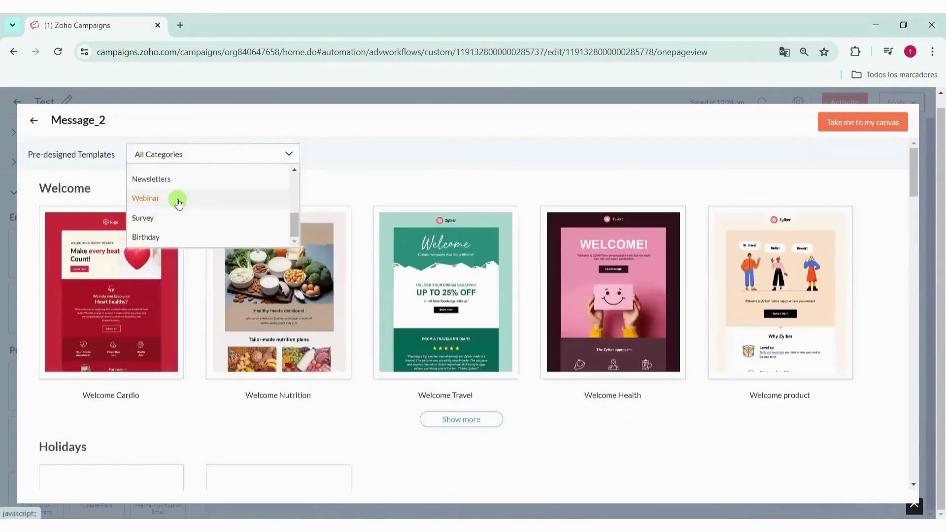
click(169, 183)
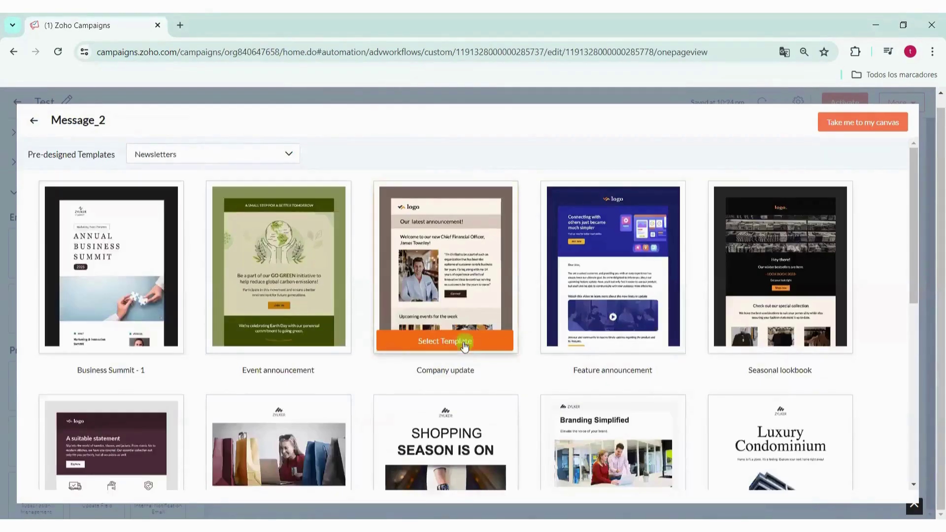
click(462, 345)
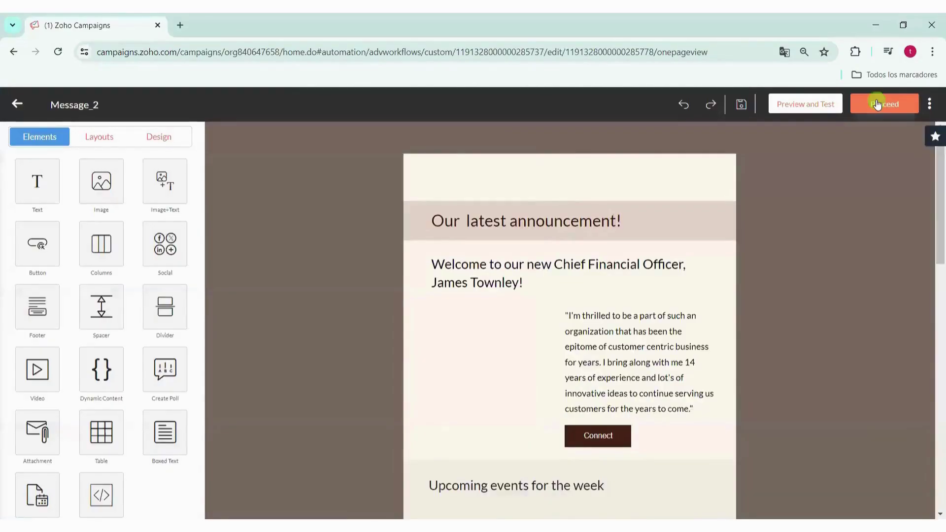
Save the email content and return to the Test workflow canvas
click(877, 103)
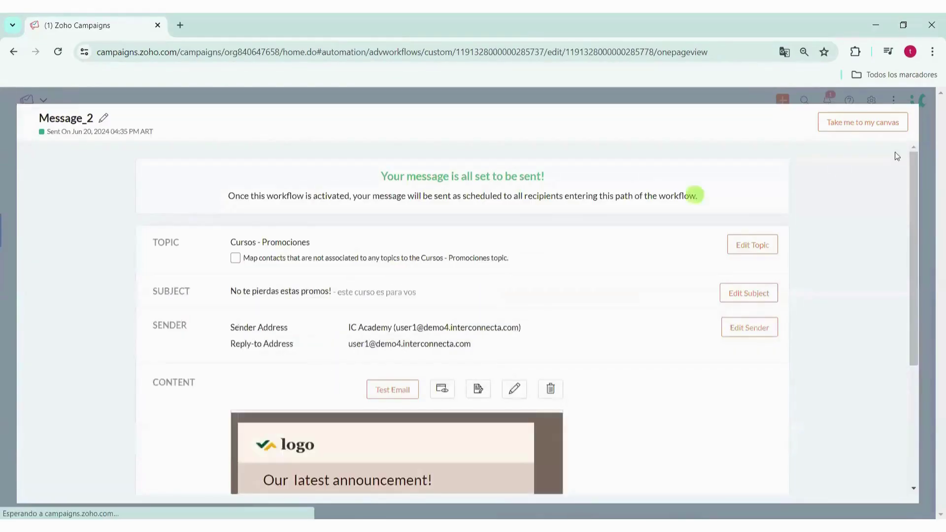
scroll(484, 315, down, 3)
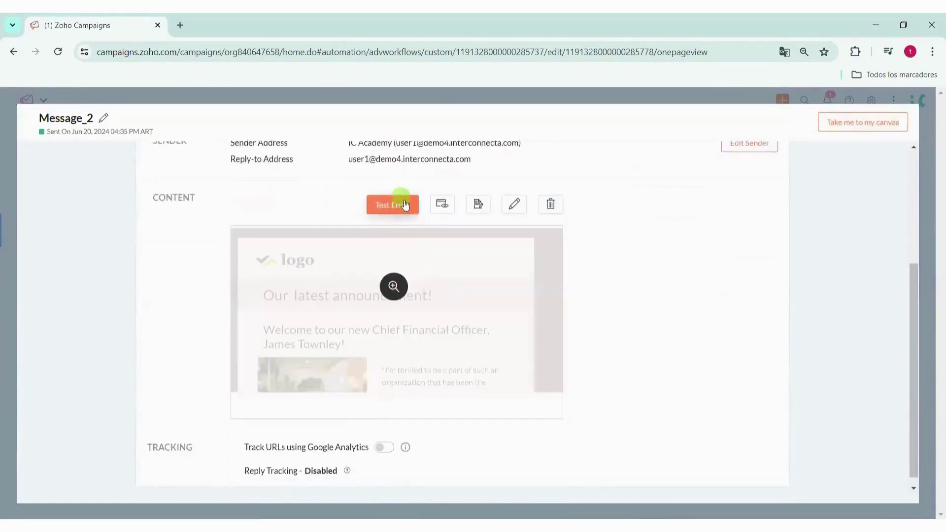
scroll(403, 226, up, 1)
scroll(403, 226, up, 3)
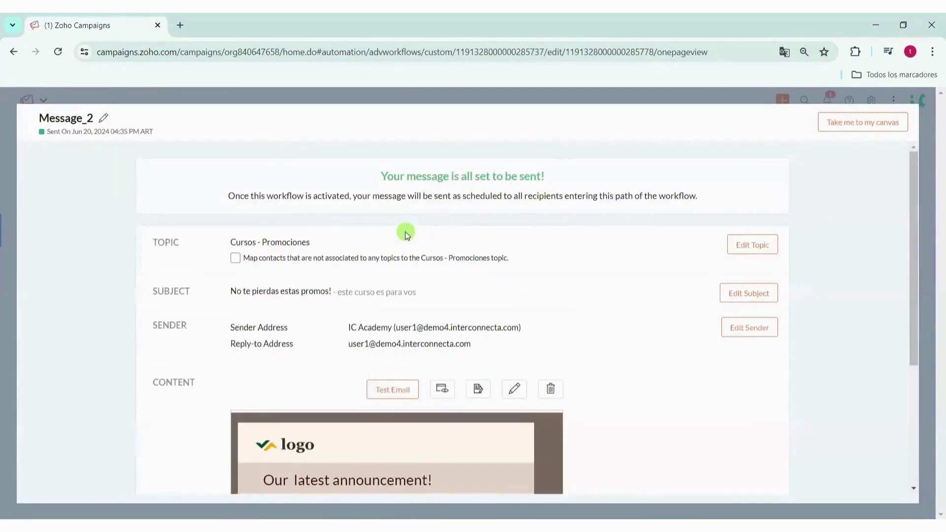
click(887, 120)
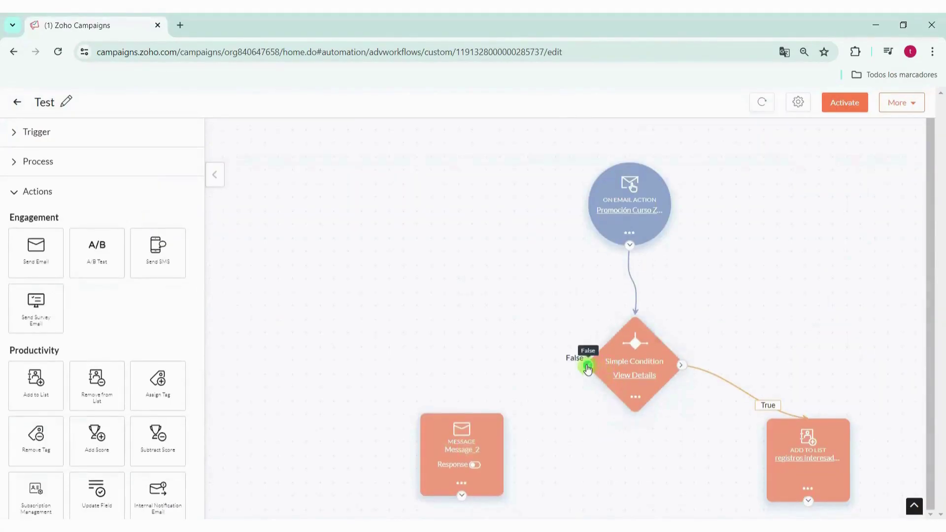
Link the condition's False port to Message_2 and branch its responses on Opened and Clicked on any link
drag(587, 367, 466, 411)
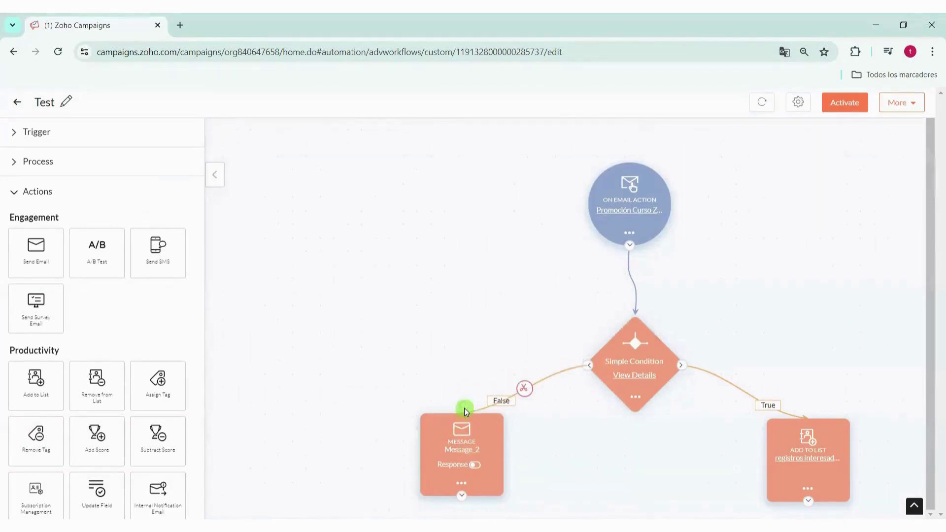
click(489, 470)
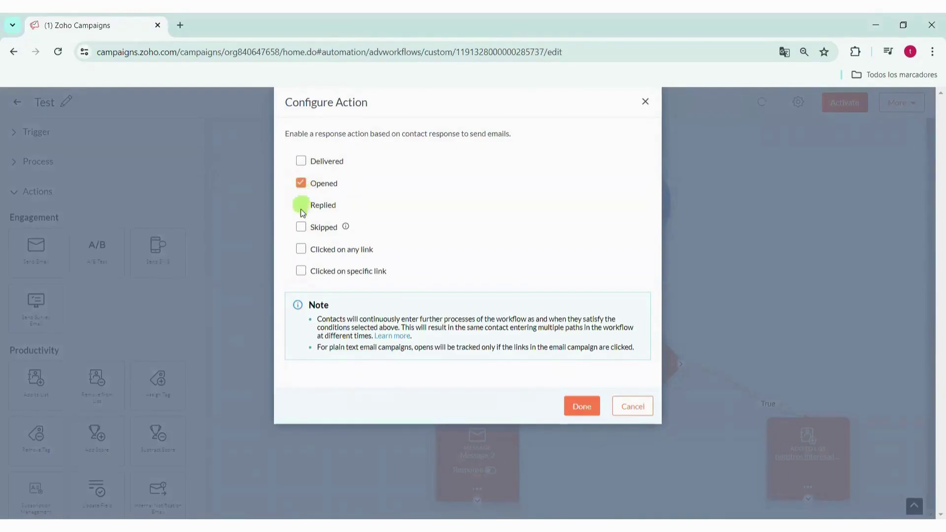
click(301, 249)
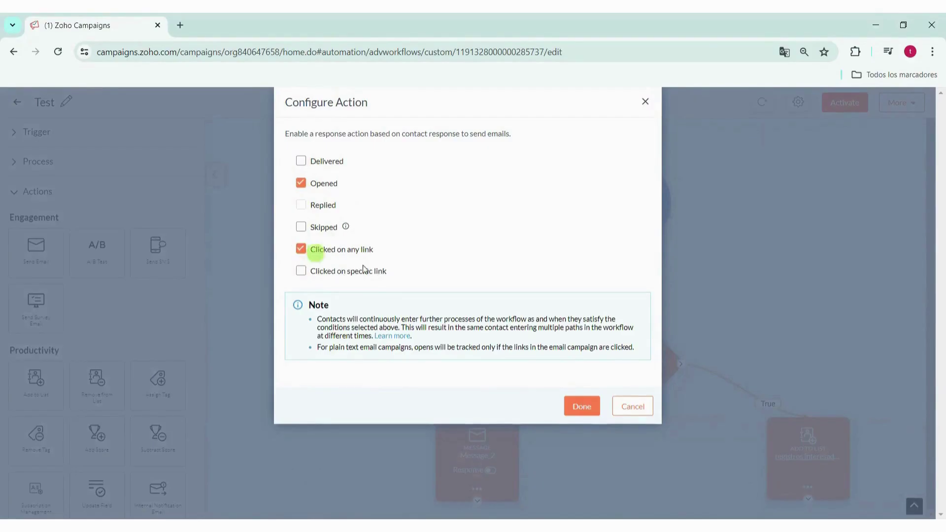
click(582, 407)
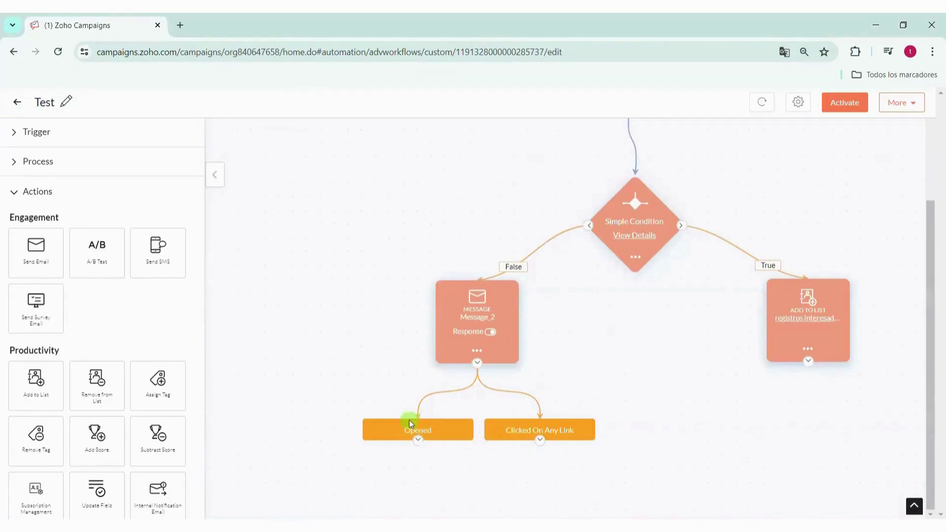
Place an Assign Tags step on Message_2's Opened branch that tags contacts 'interesadoCRM'
scroll(81, 317, down, 3)
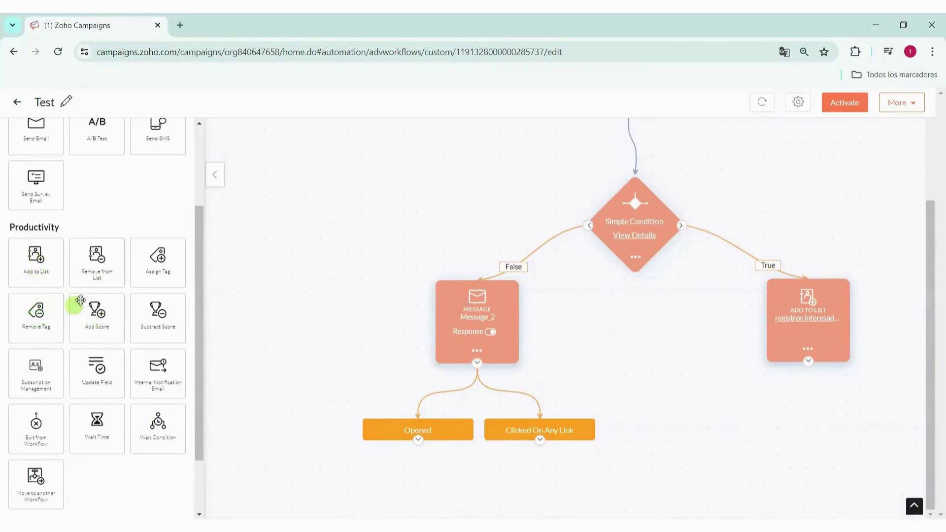
drag(138, 268, 408, 445)
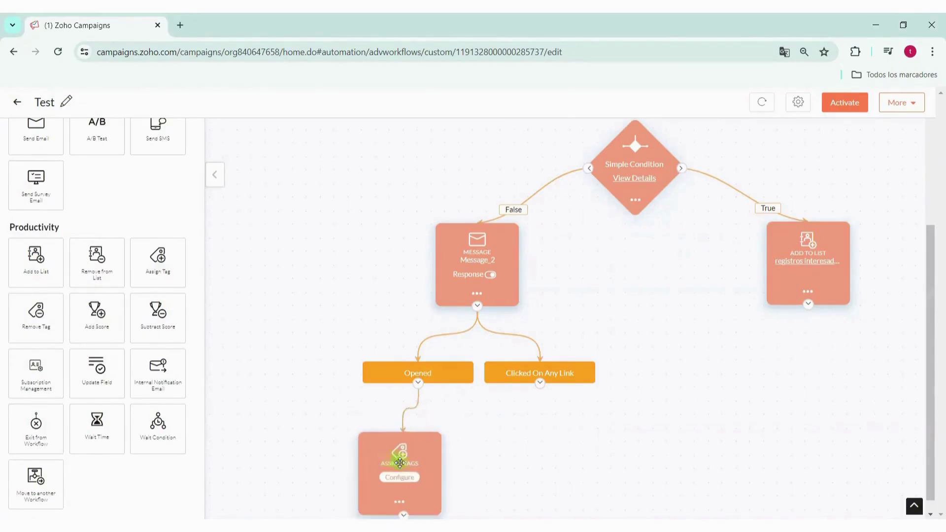
click(406, 474)
click(406, 165)
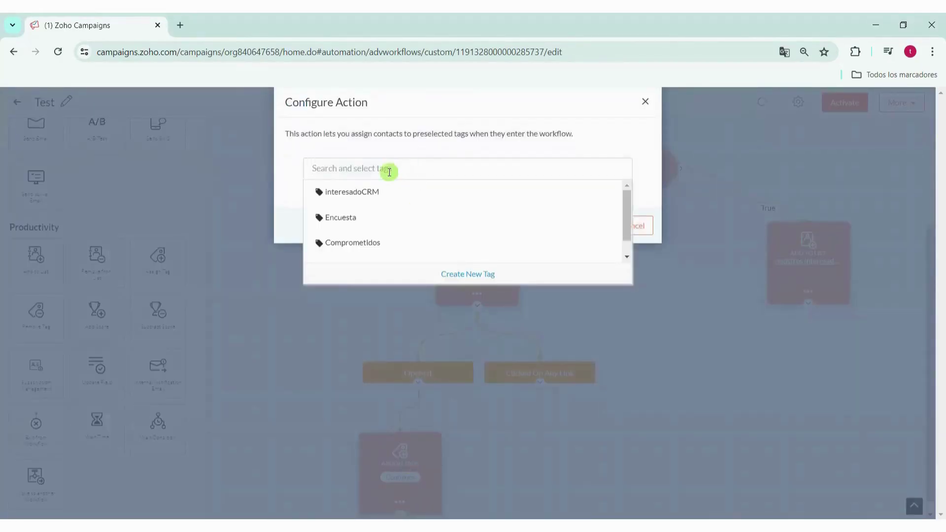
click(368, 198)
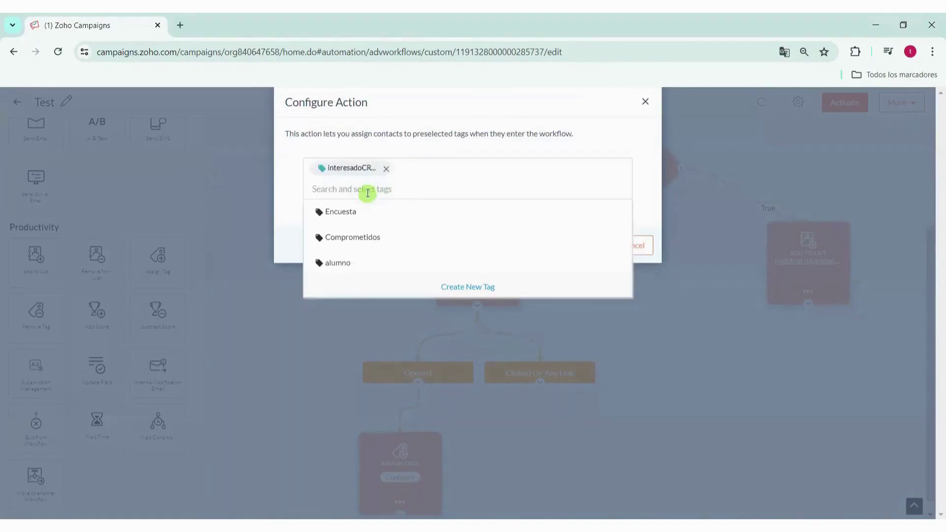
click(384, 154)
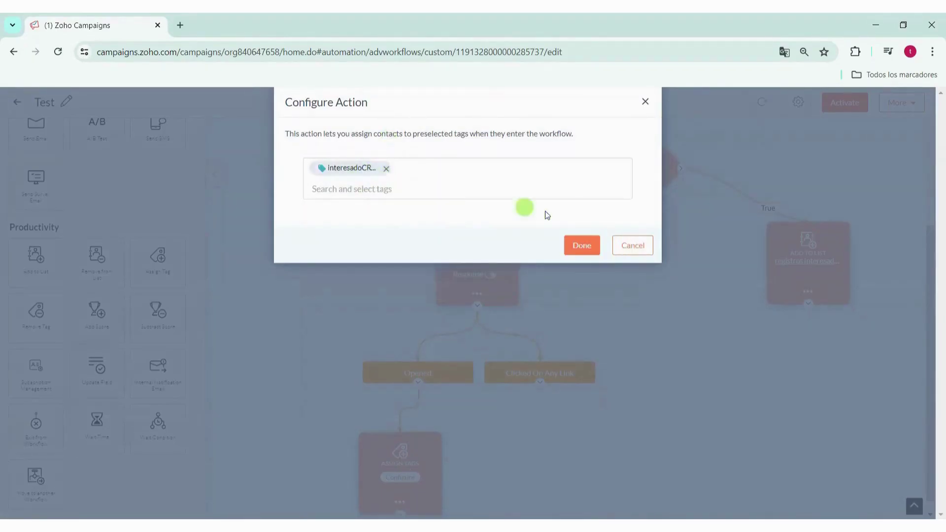
click(581, 250)
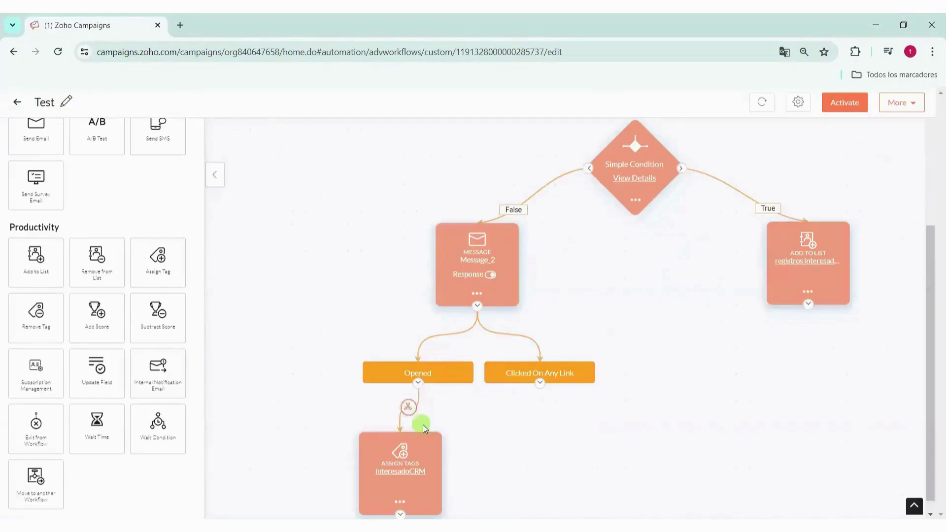
Nudge the Assign Tags step left and add a Wait step under Clicked On Any Link
drag(399, 454, 386, 455)
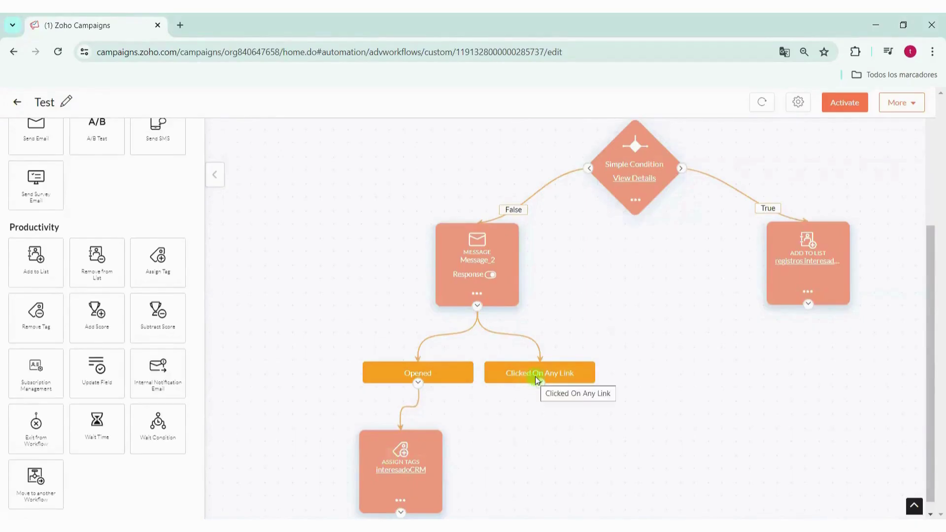
scroll(96, 335, down, 2)
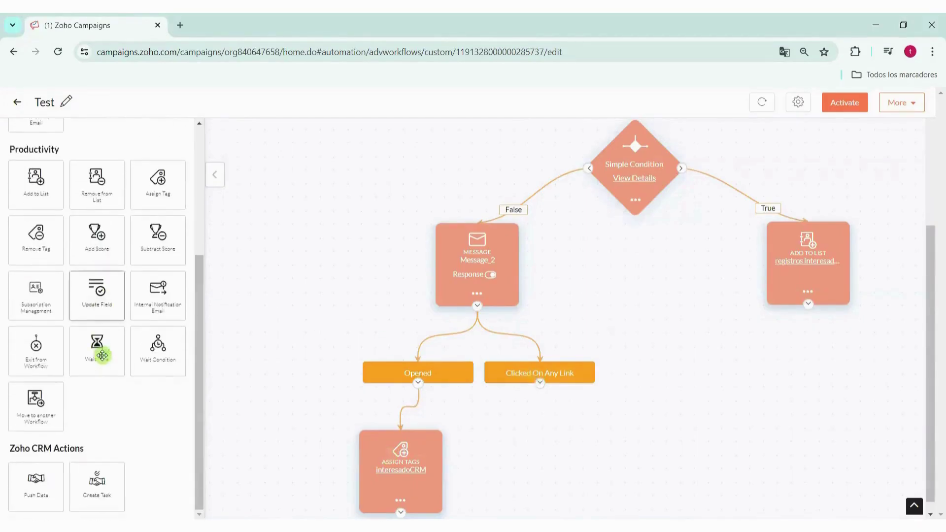
drag(99, 339, 527, 424)
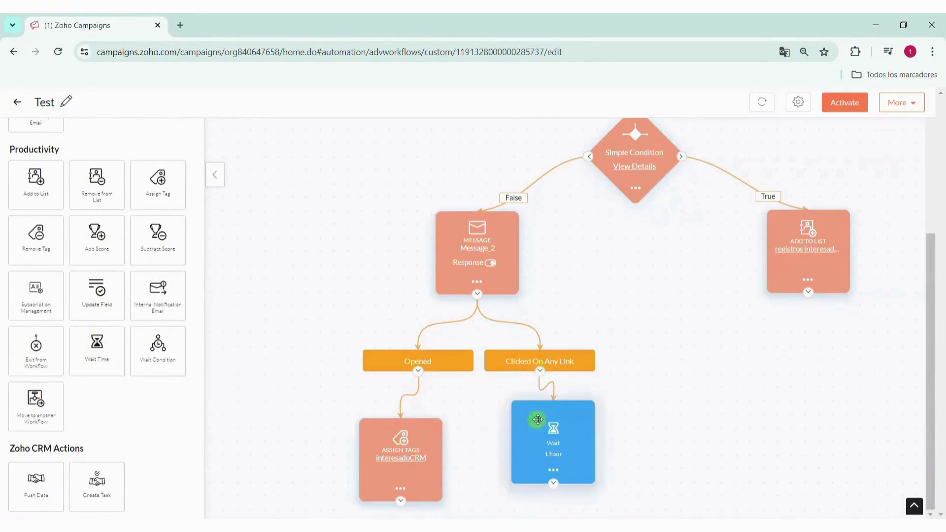
click(550, 470)
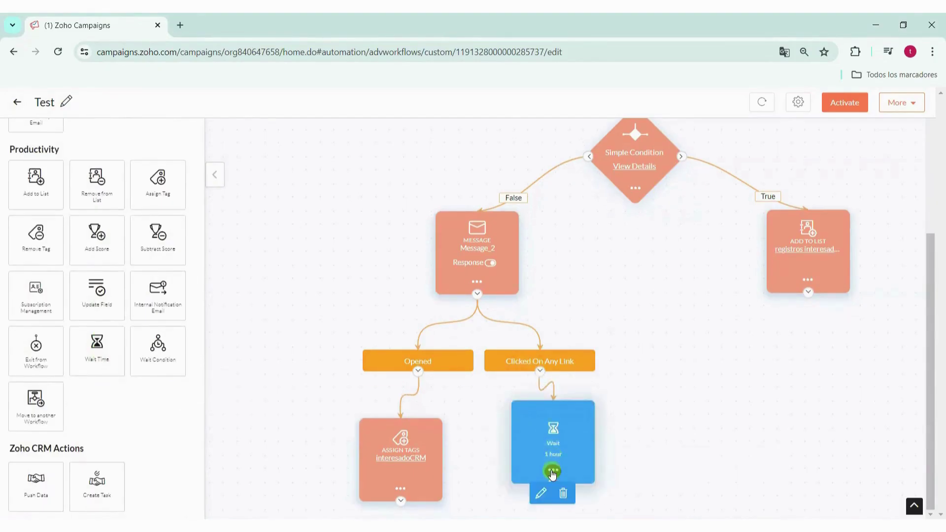
click(540, 494)
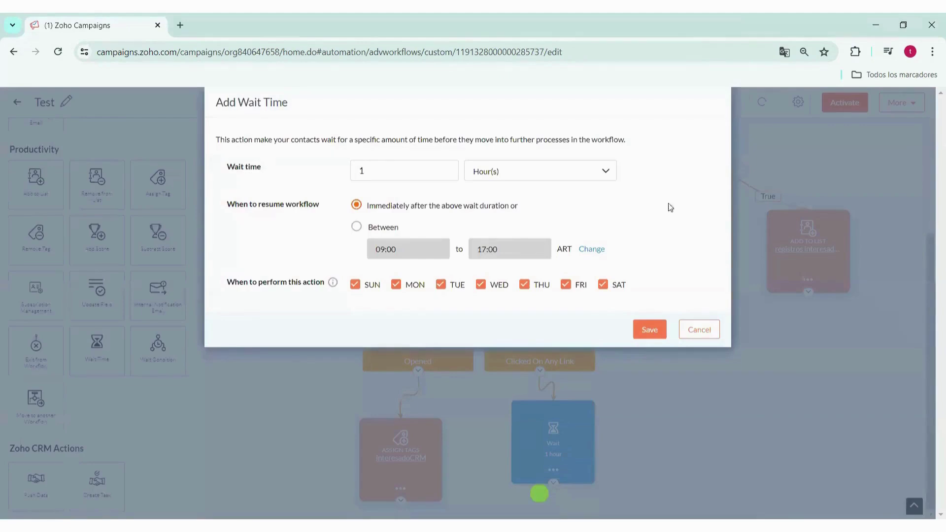
Set the wait to 2 Day(s), excluding Sunday and Saturday, and save it
click(370, 171)
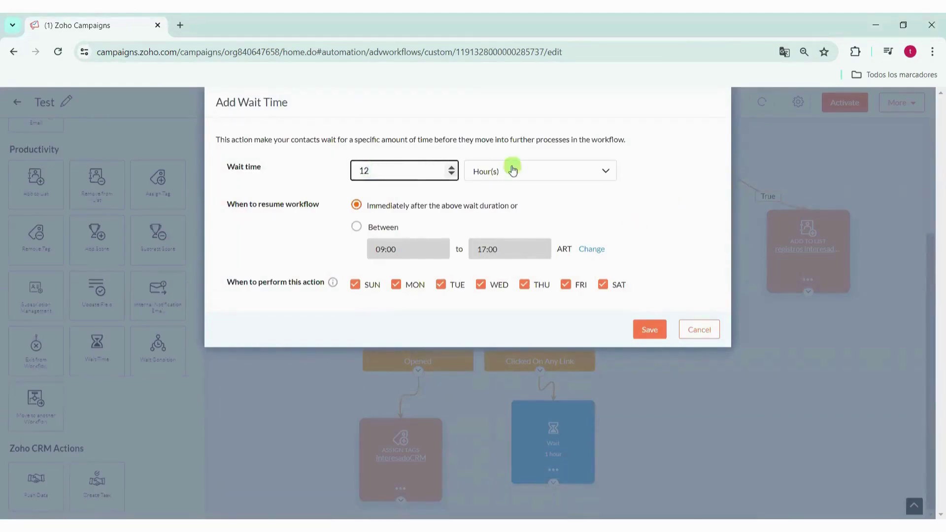
drag(367, 171, 331, 178)
text(2)
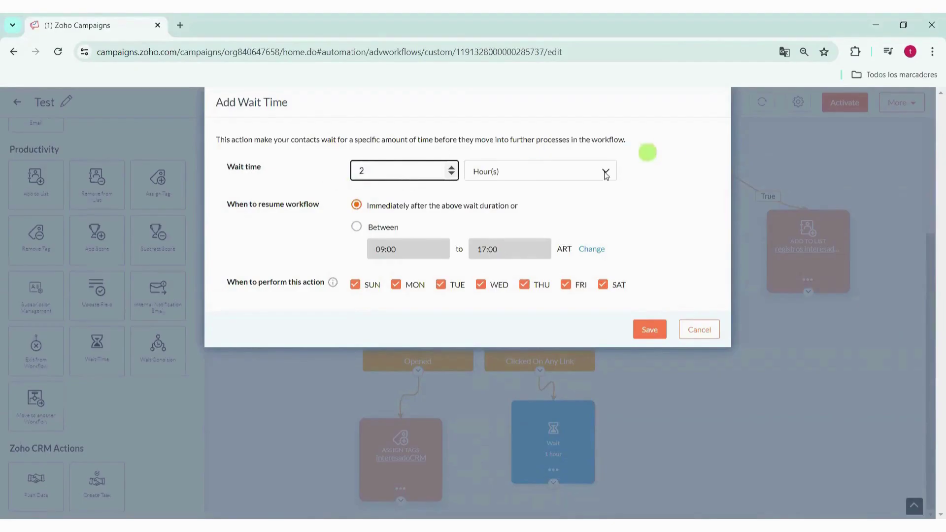
click(569, 178)
click(517, 208)
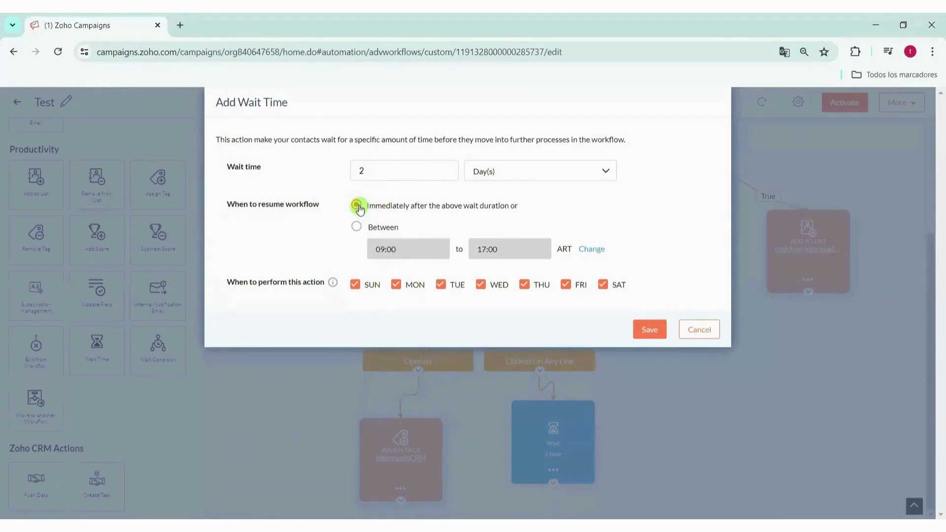
click(355, 285)
click(356, 285)
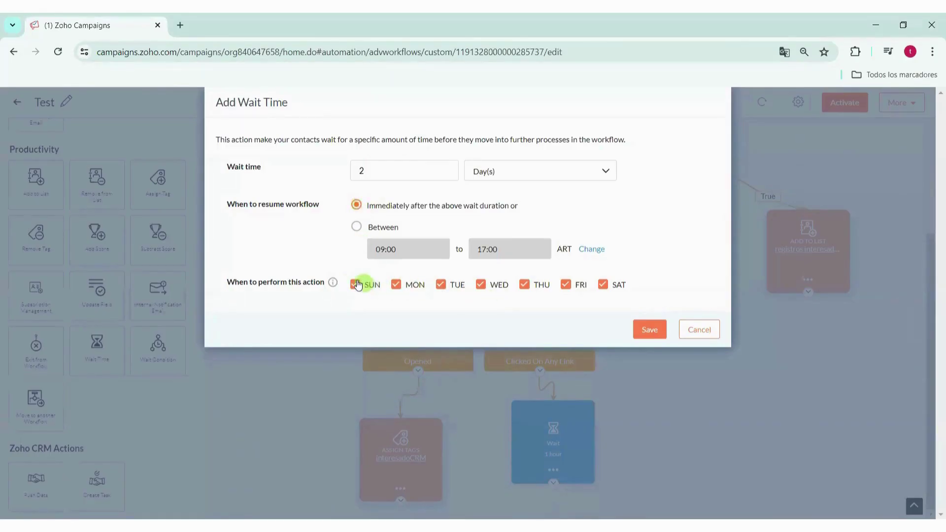
click(610, 285)
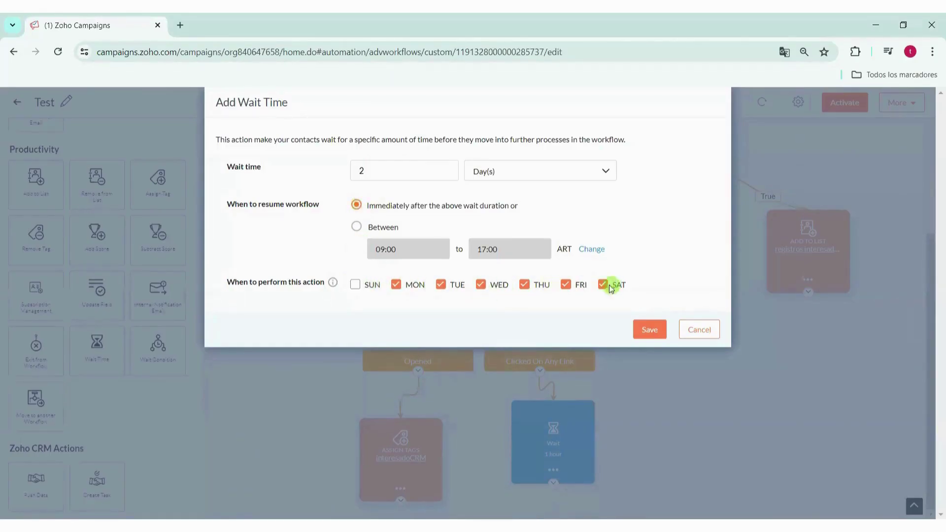
click(460, 293)
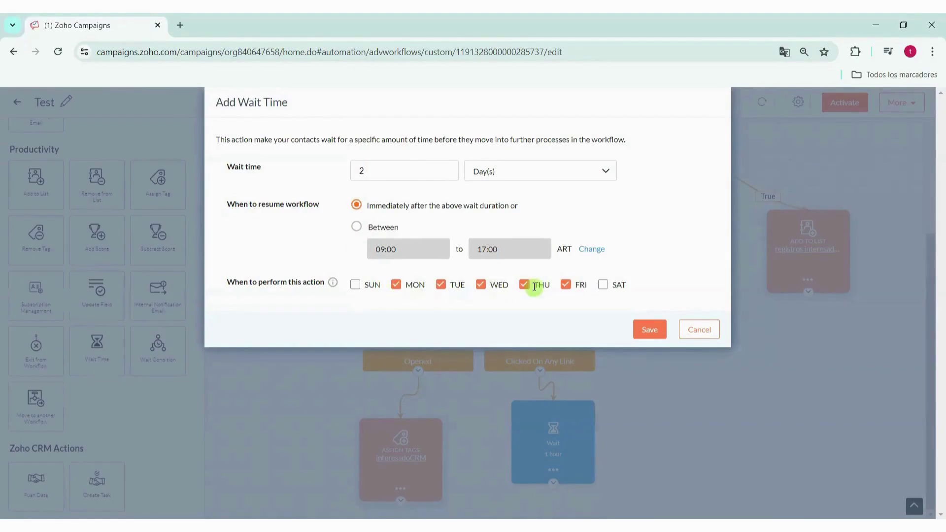
click(649, 329)
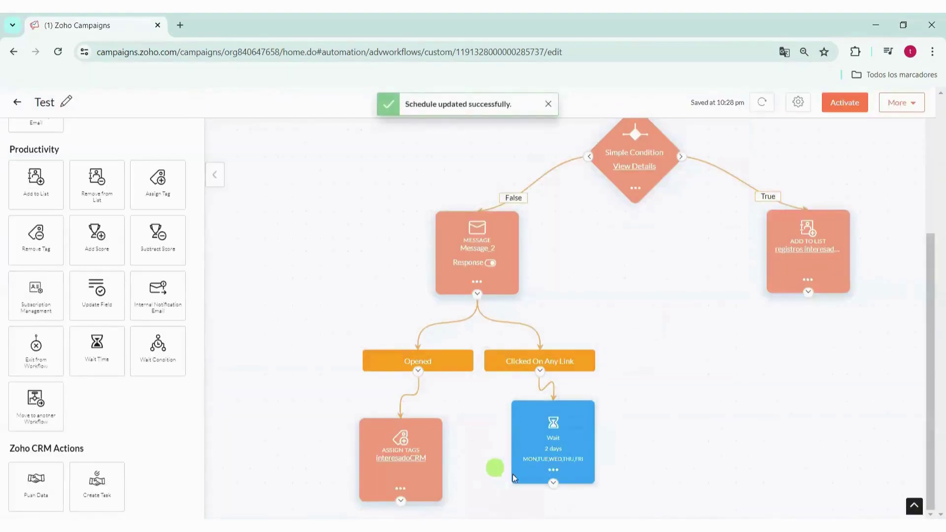
Add a Push to CRM step after Wait targeting Contacts, updating existing and pushing new contacts
drag(554, 449, 531, 443)
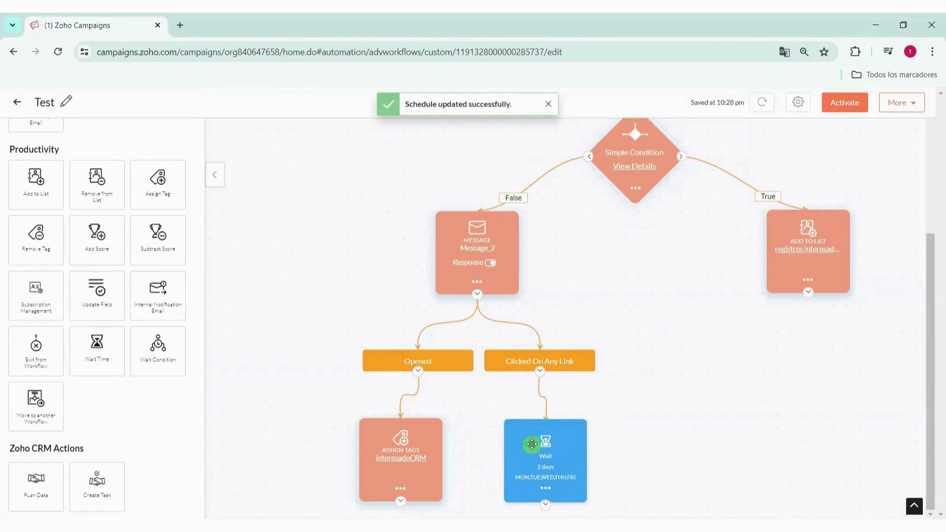
drag(34, 477, 542, 486)
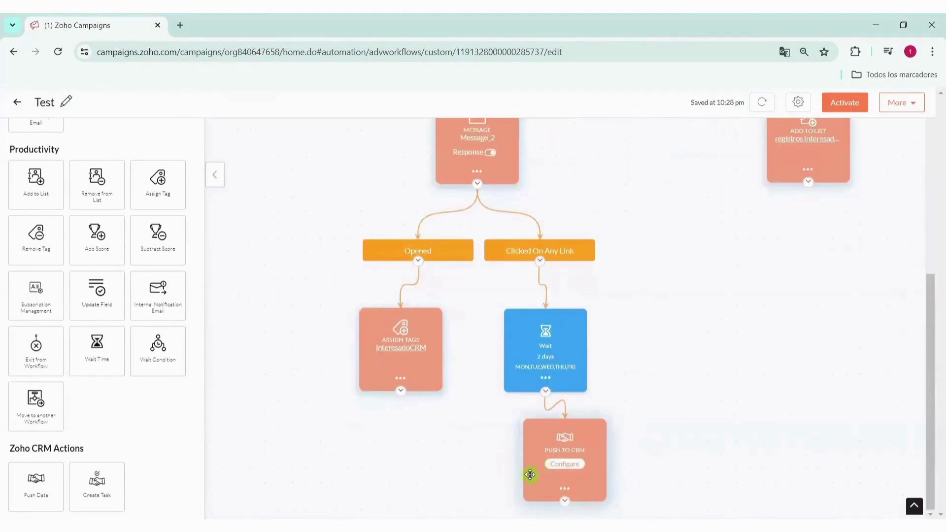
click(562, 462)
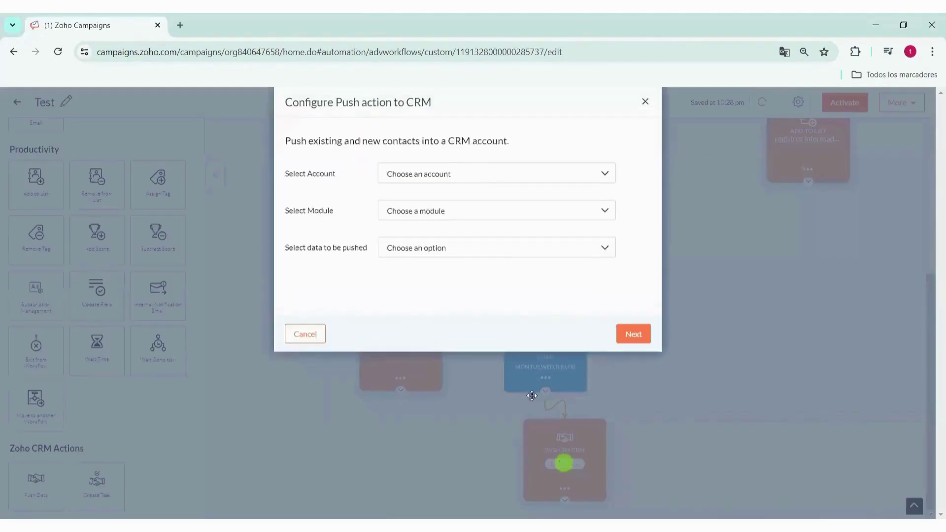
click(463, 177)
click(464, 192)
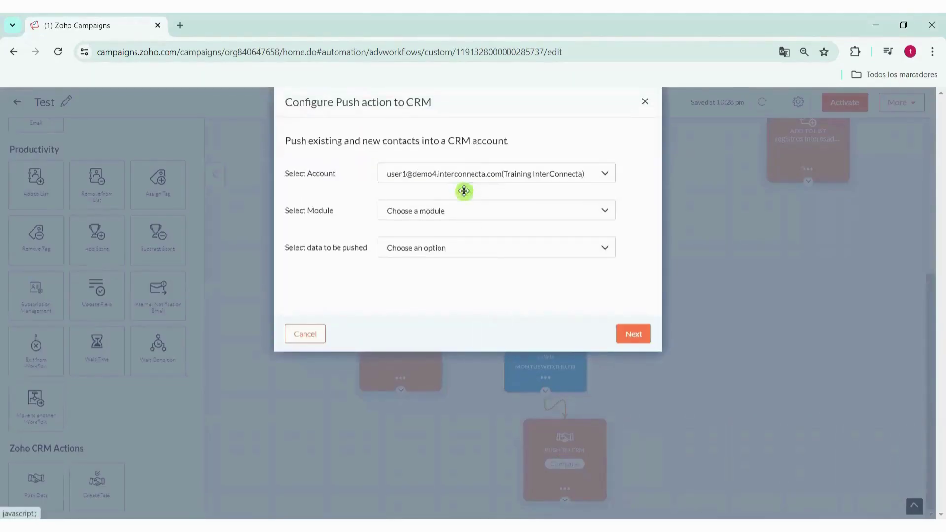
click(422, 212)
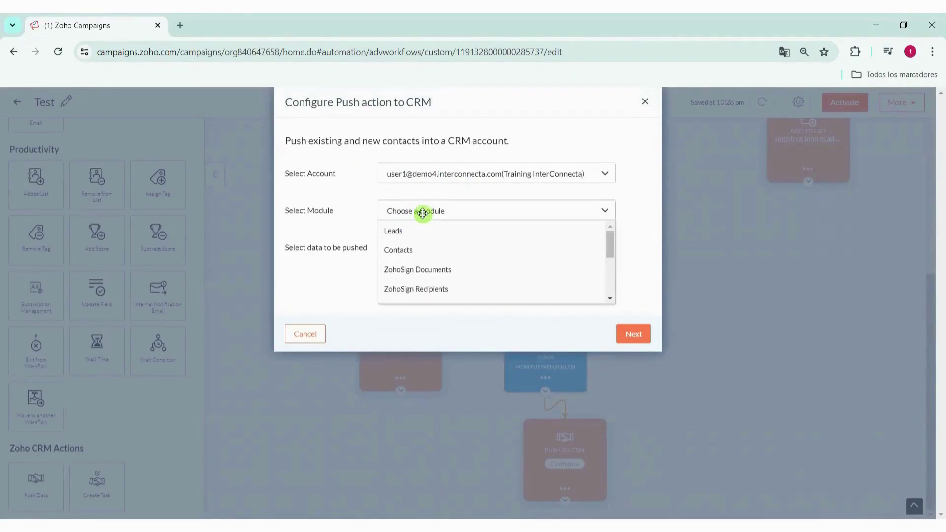
click(424, 256)
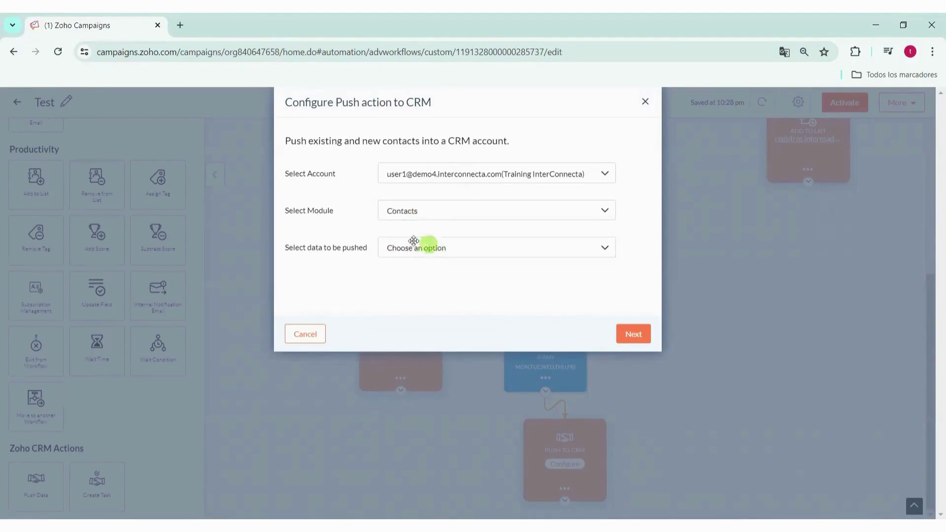
click(433, 248)
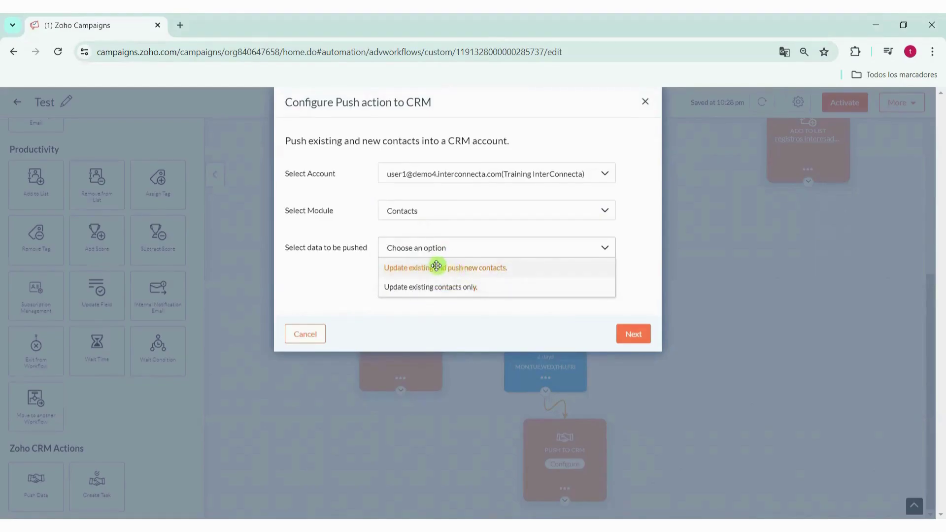
click(436, 265)
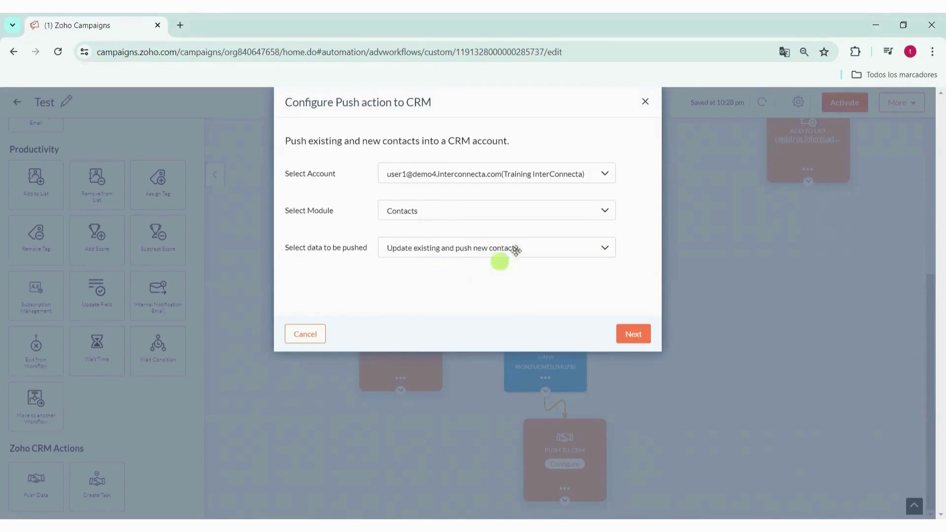
click(625, 331)
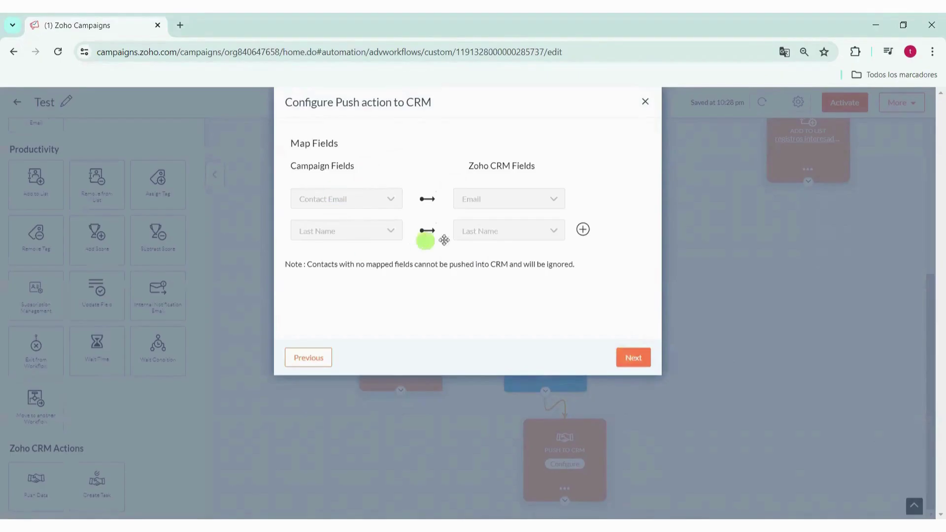
Add a mapping row for the campaign First Name field to its matching CRM field
click(582, 229)
click(345, 262)
text(firs)
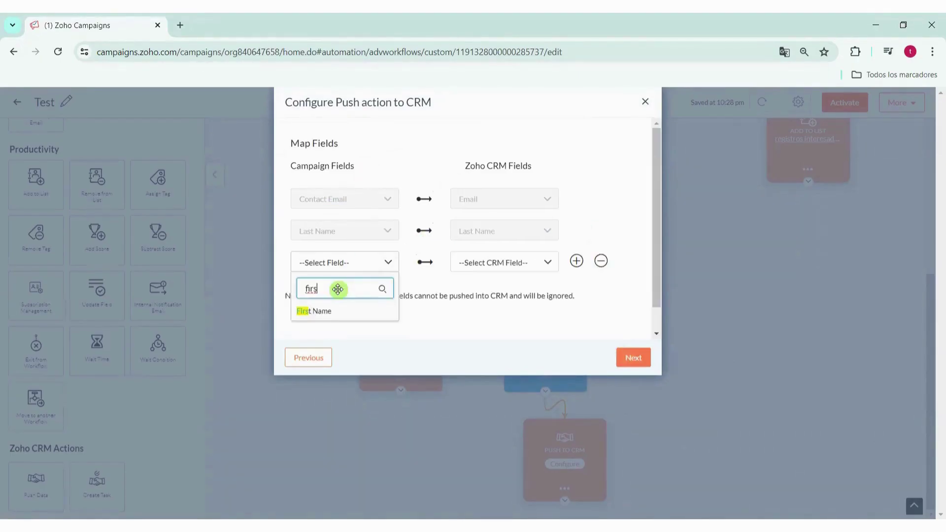
click(321, 311)
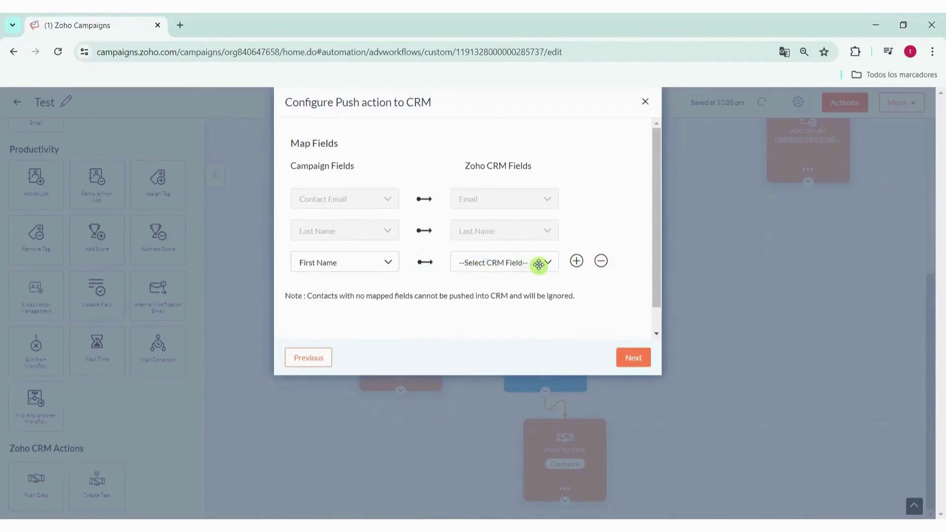
click(541, 262)
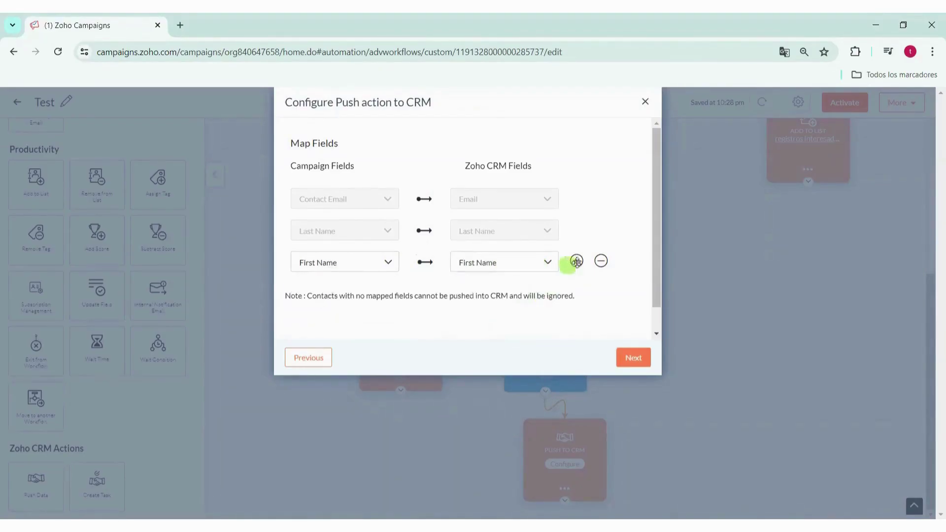
Map the contact's Phone field to the CRM Phone field and continue to Additional Actions
click(576, 262)
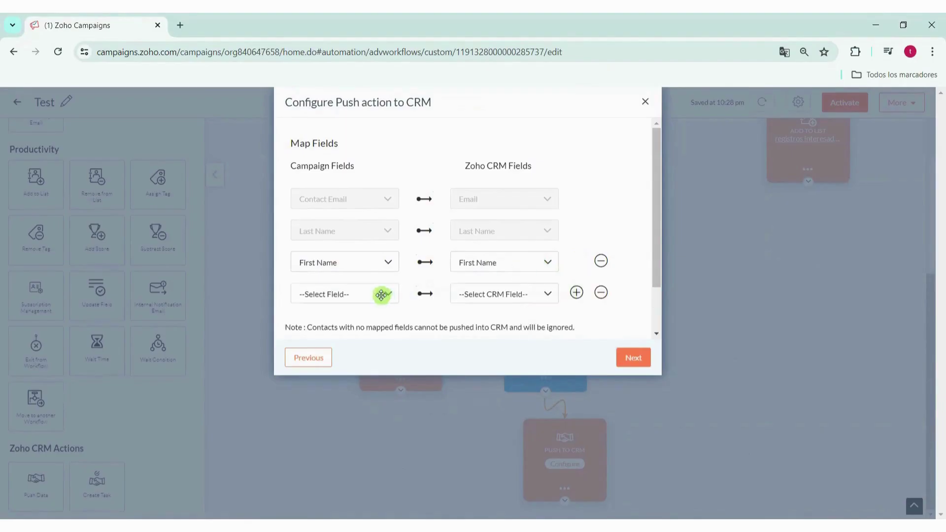
click(381, 294)
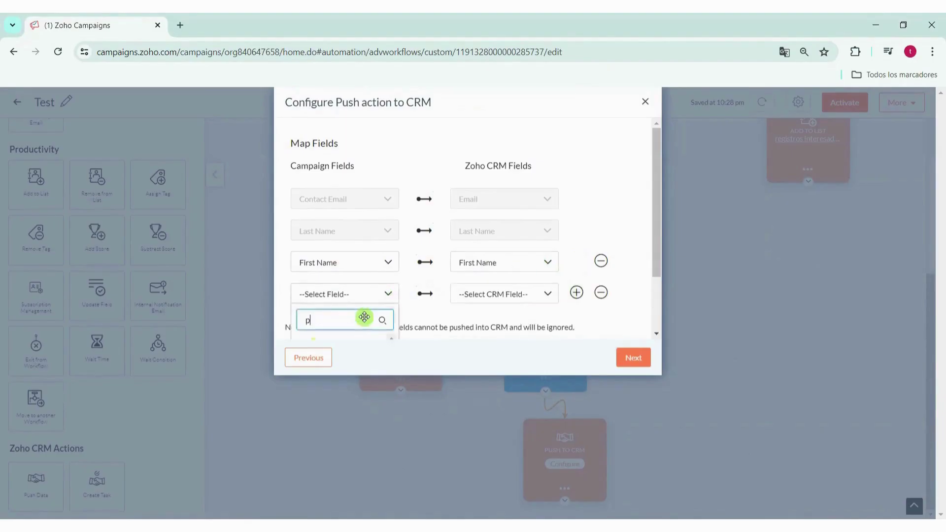
scroll(364, 318, down, 1)
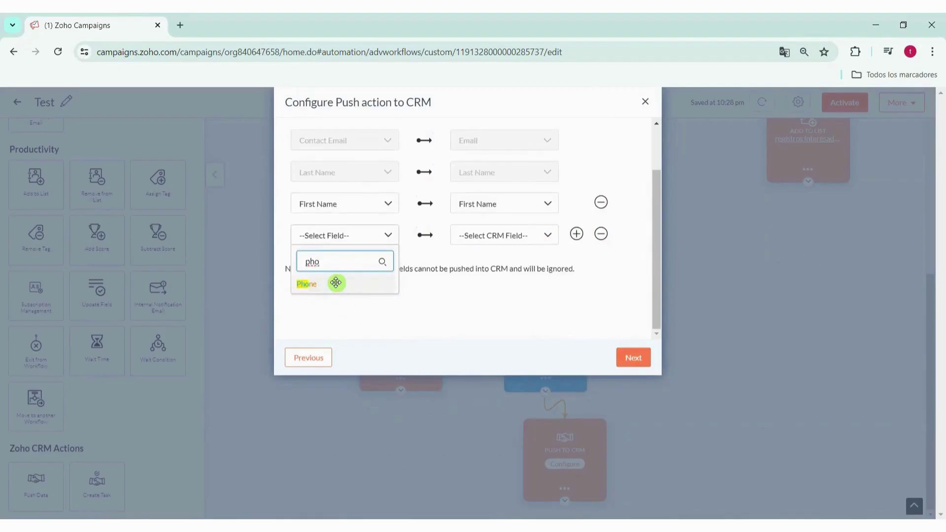
click(336, 283)
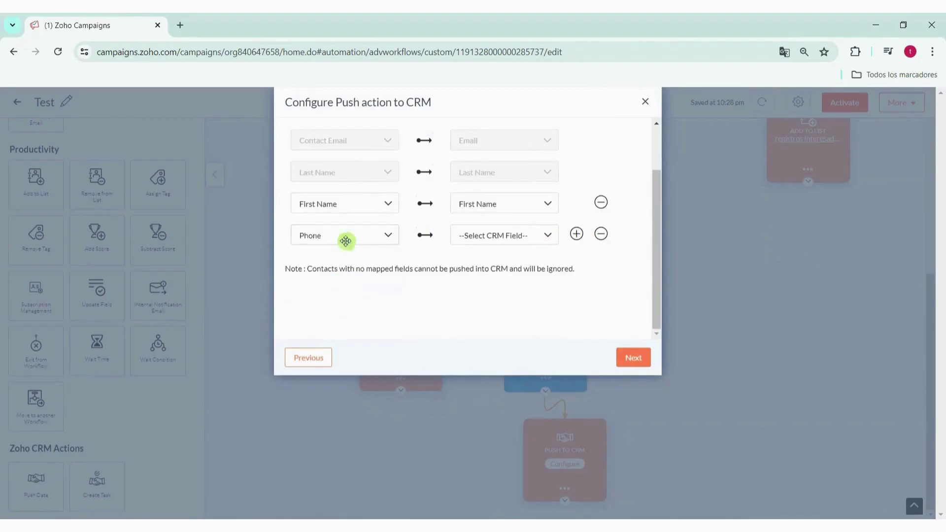
click(545, 235)
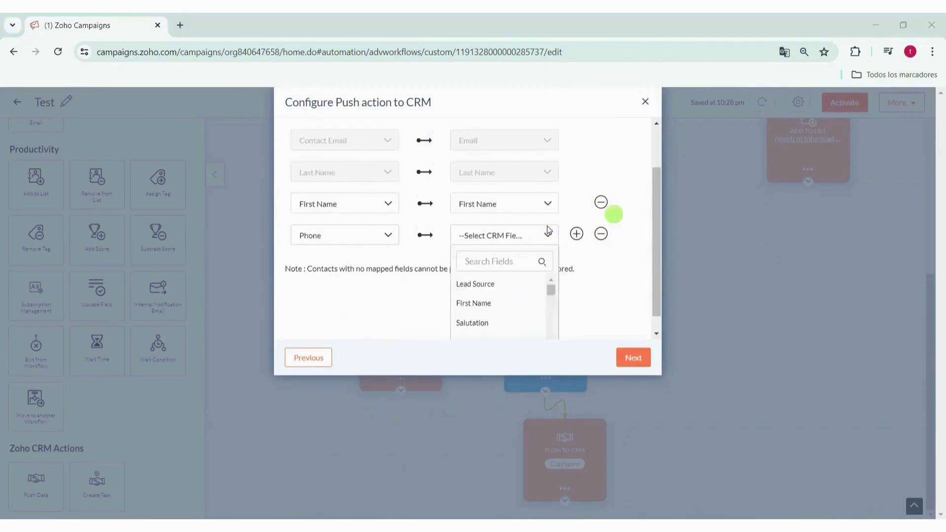
click(489, 257)
text(ph)
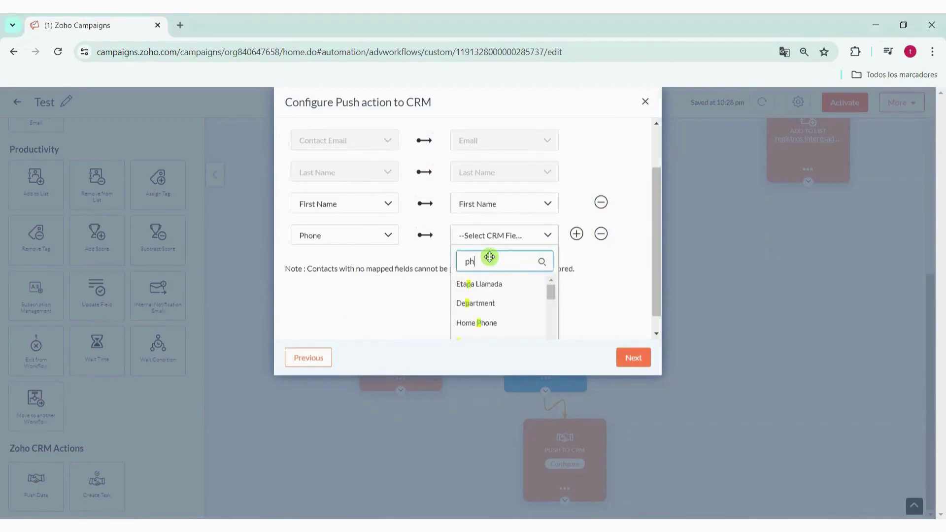
click(472, 305)
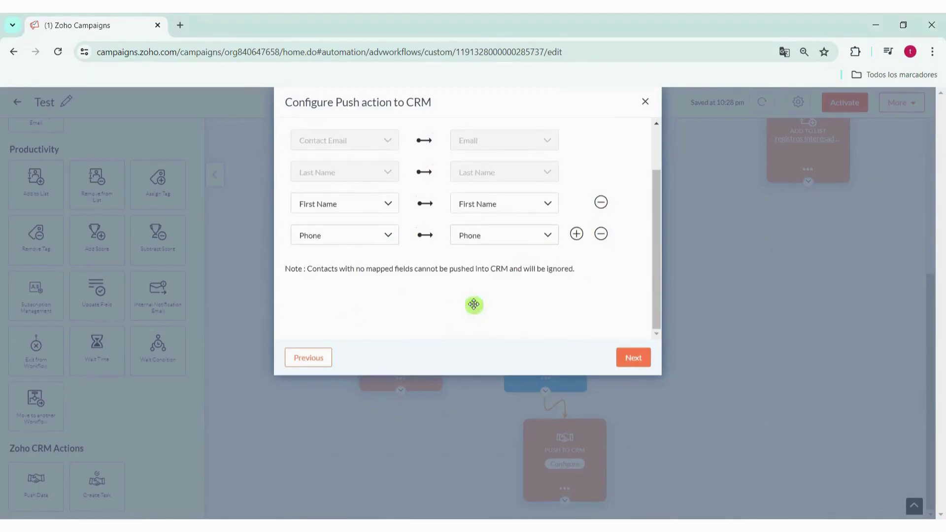
click(632, 358)
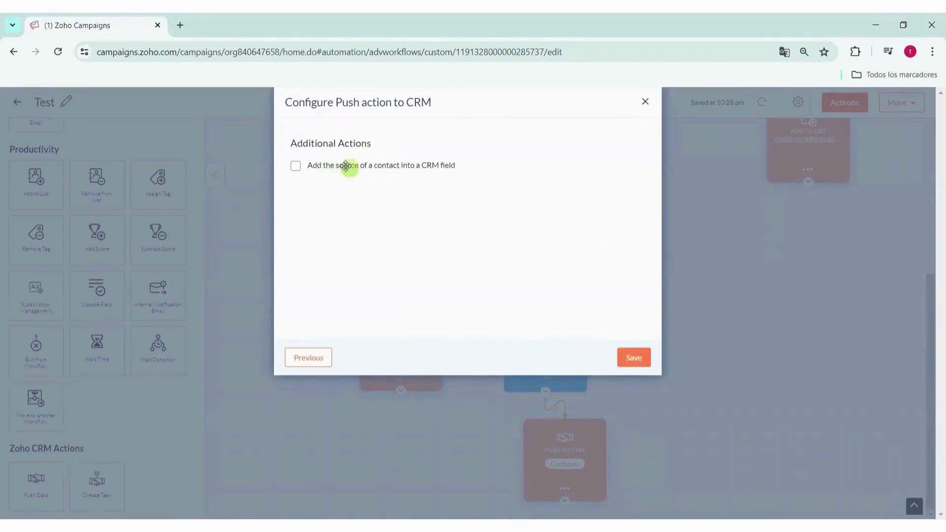
Save the Push to CRM action with the contact-source option left unchecked
click(295, 166)
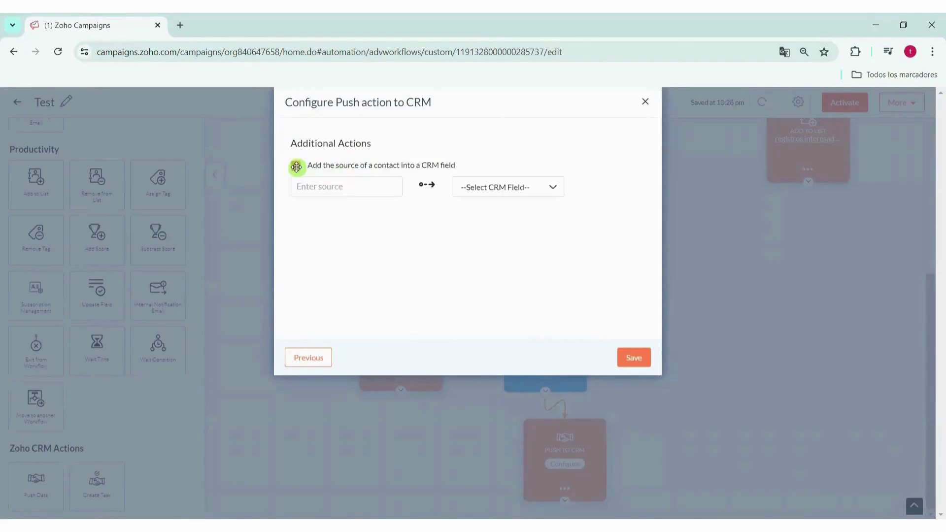
click(364, 186)
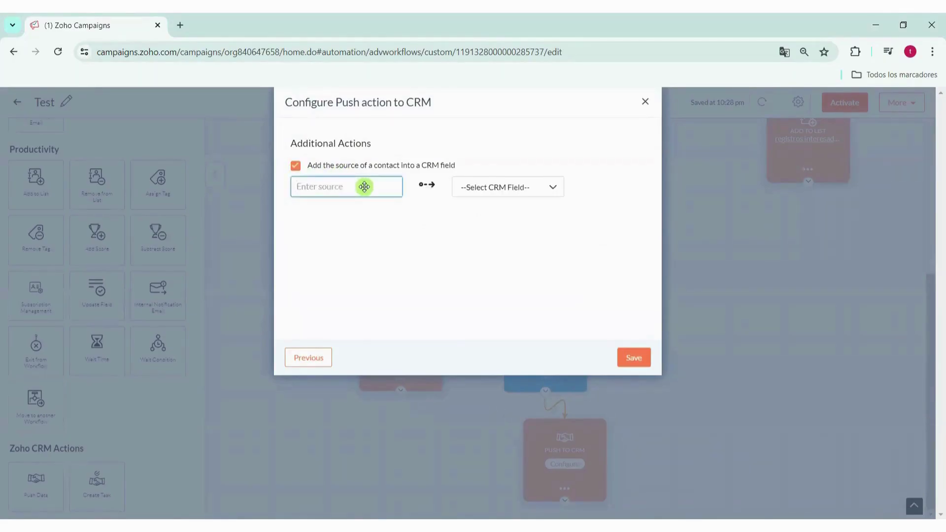
click(329, 199)
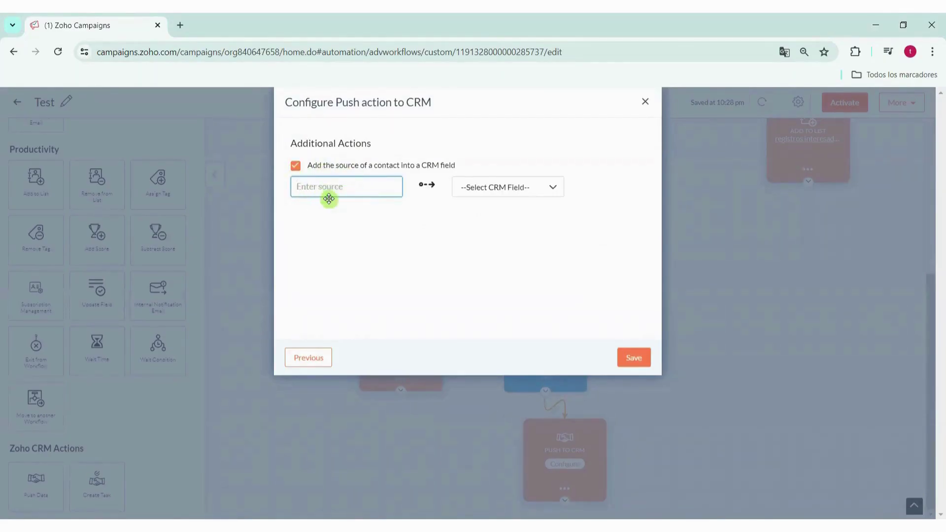
click(535, 188)
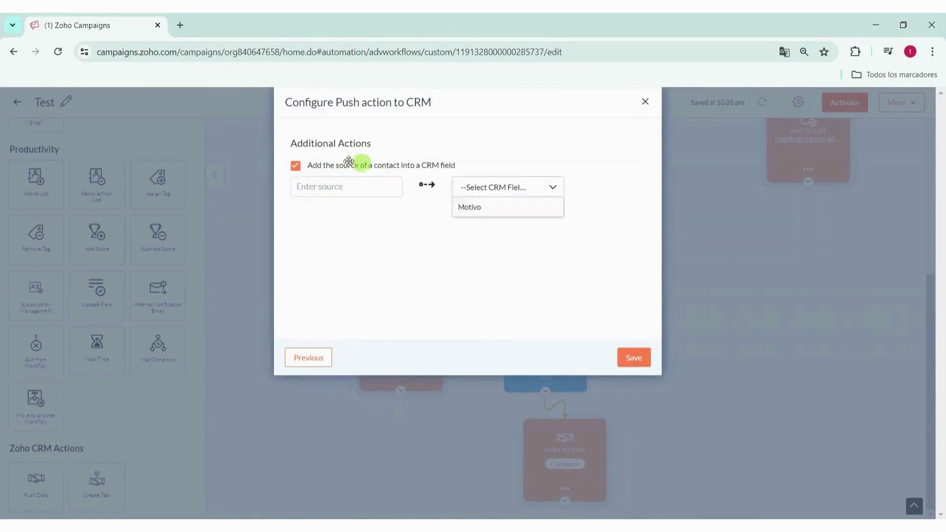
click(299, 165)
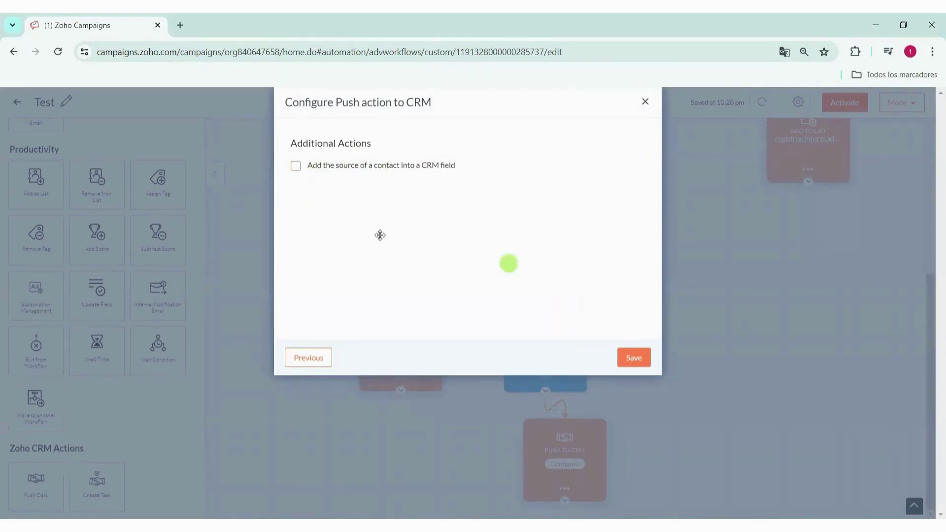
click(633, 358)
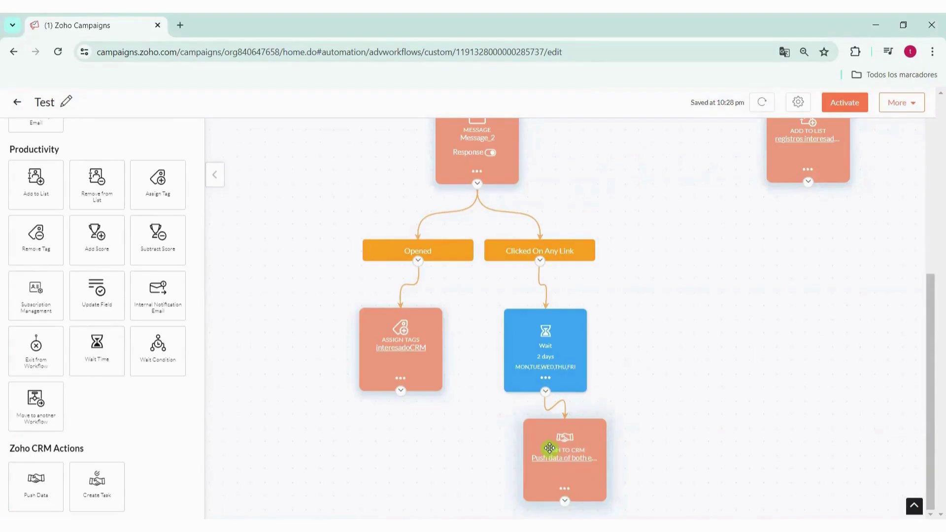
Rearrange the Push to CRM and Simple Condition nodes and drop an element below Push to CRM
drag(550, 447, 540, 468)
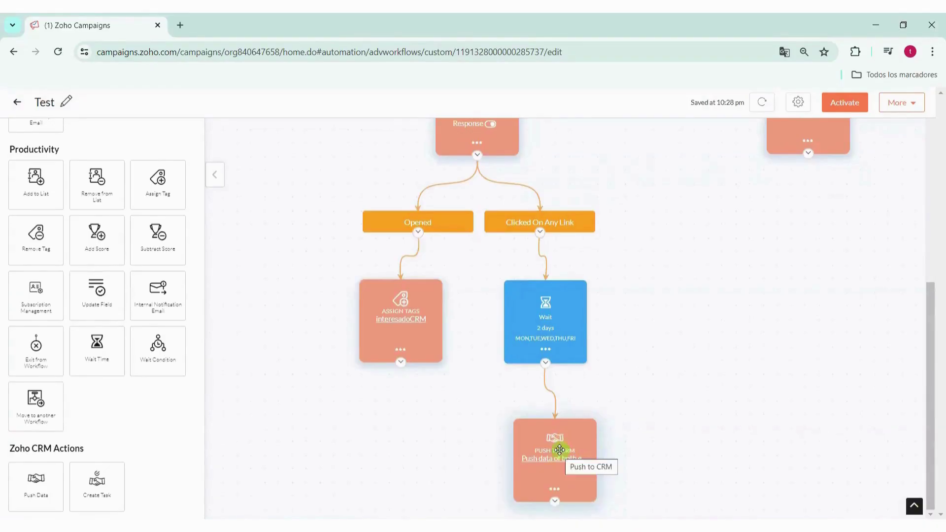
scroll(597, 182, up, 6)
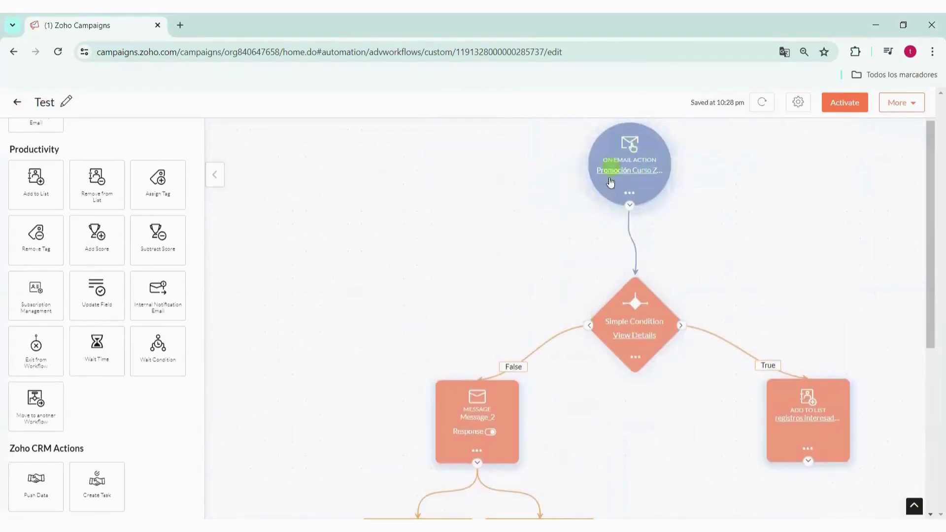
mouse_move(624, 296)
mouse_down()
mouse_move(627, 281)
mouse_move(610, 270)
mouse_move(610, 288)
mouse_up()
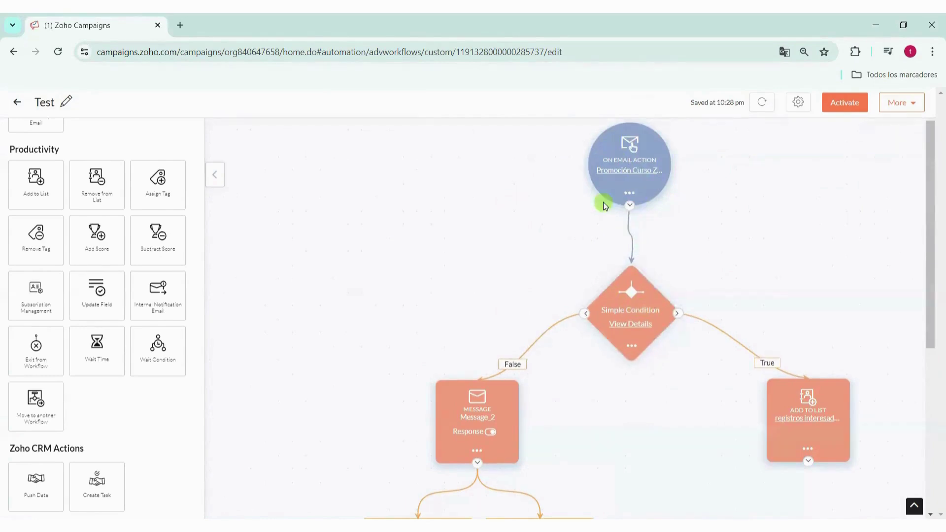
scroll(604, 203, down, 6)
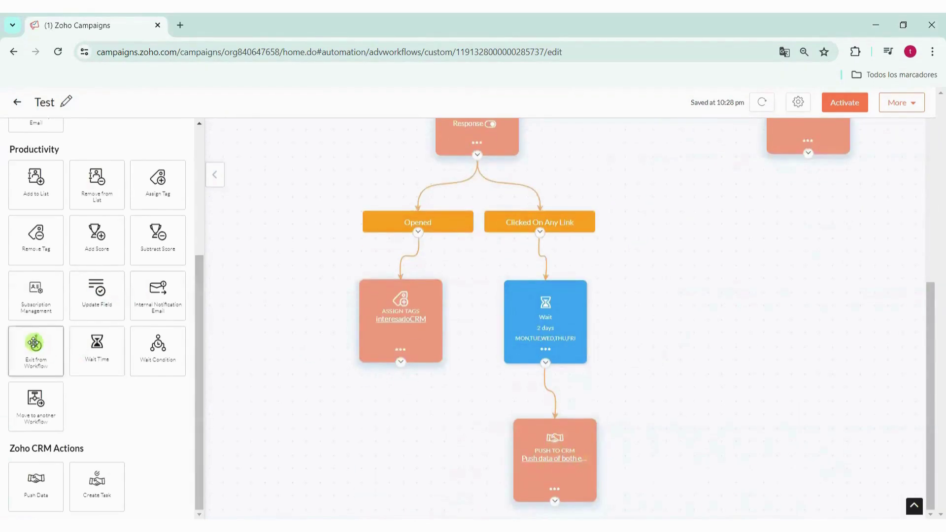
drag(33, 343, 470, 445)
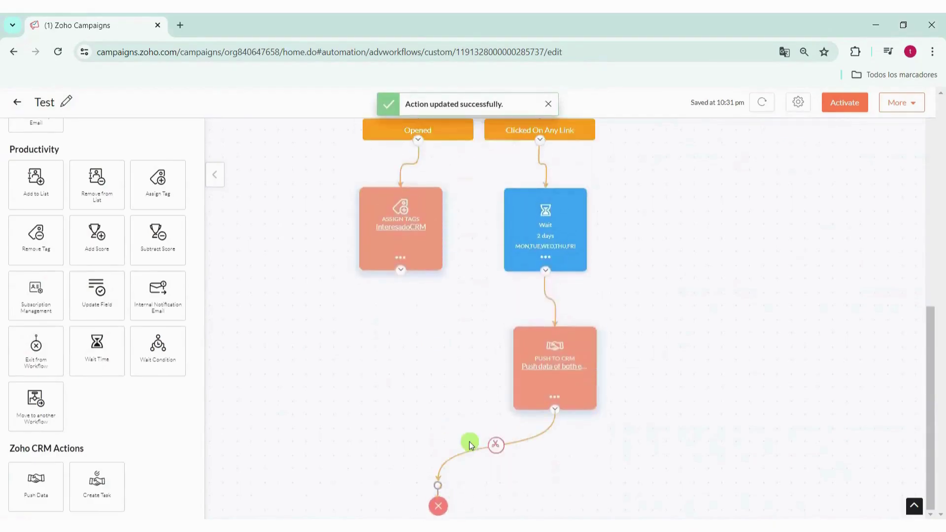
mouse_move(436, 495)
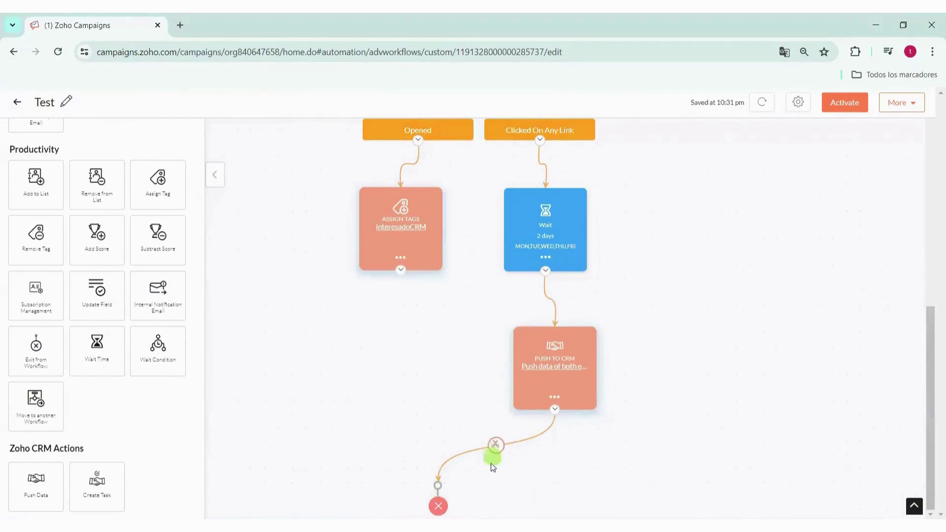
mouse_move(496, 450)
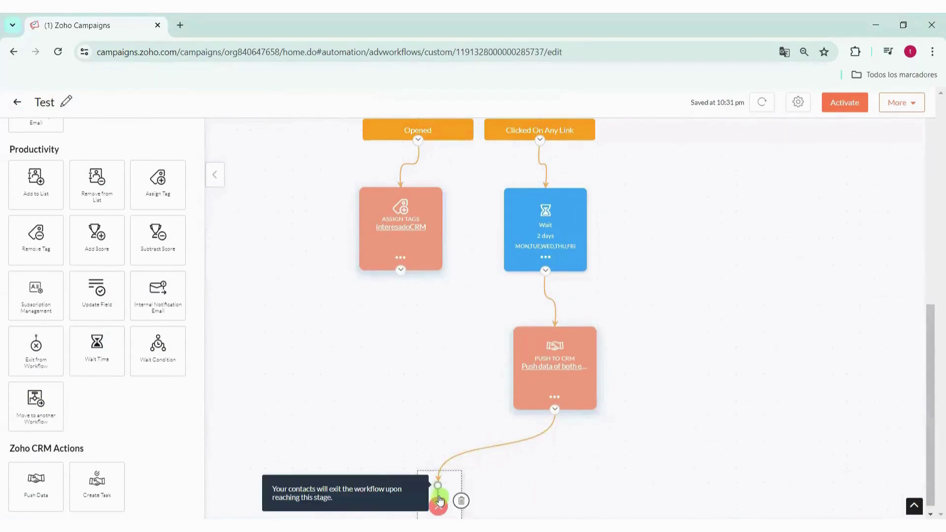
Cut the connector below Push to CRM and place a Merge node above the exit node
click(496, 449)
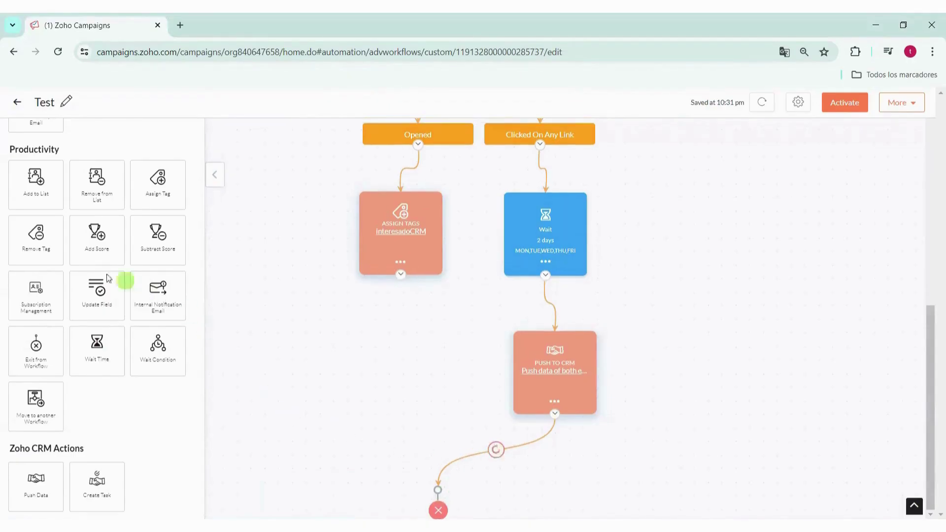
scroll(100, 294, up, 2)
scroll(100, 294, up, 2)
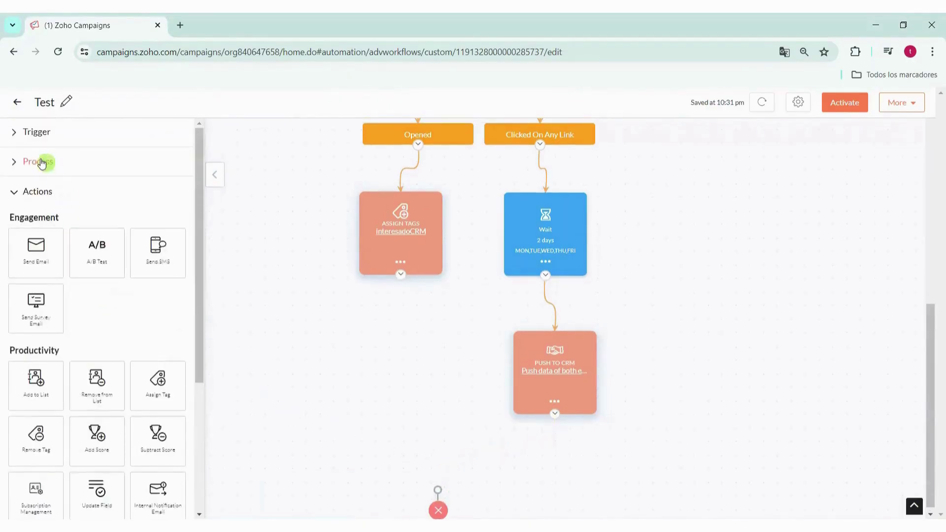
click(41, 163)
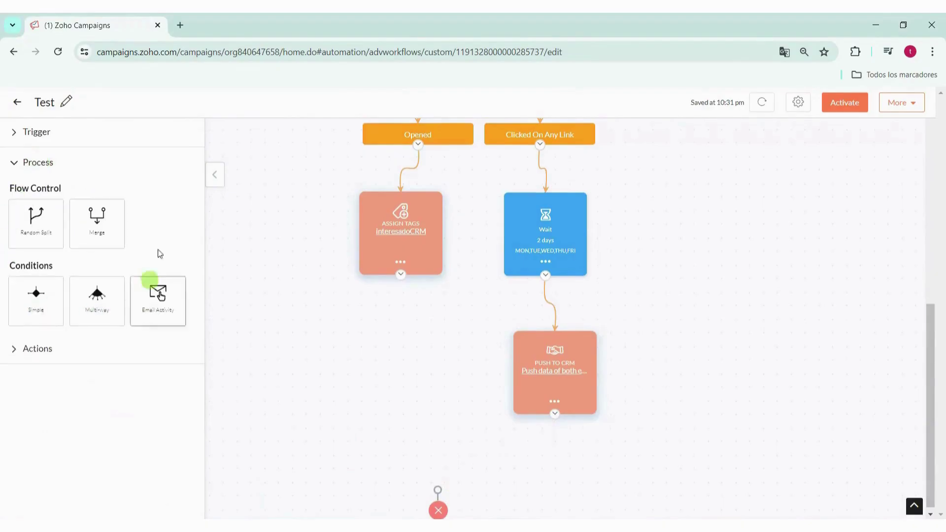
drag(83, 229, 359, 441)
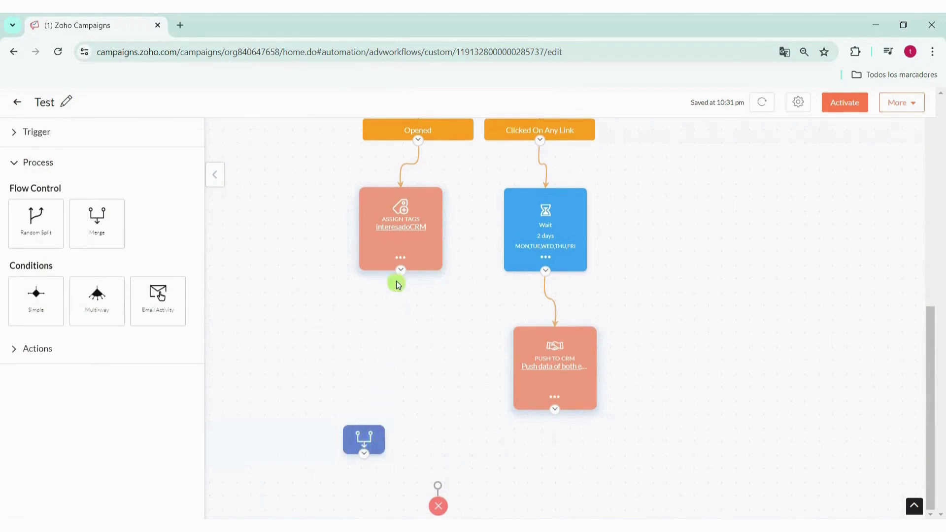
Connect Assign Tags and Push to CRM into the Merge node, and Merge into the exit node
drag(402, 277, 364, 428)
click(555, 410)
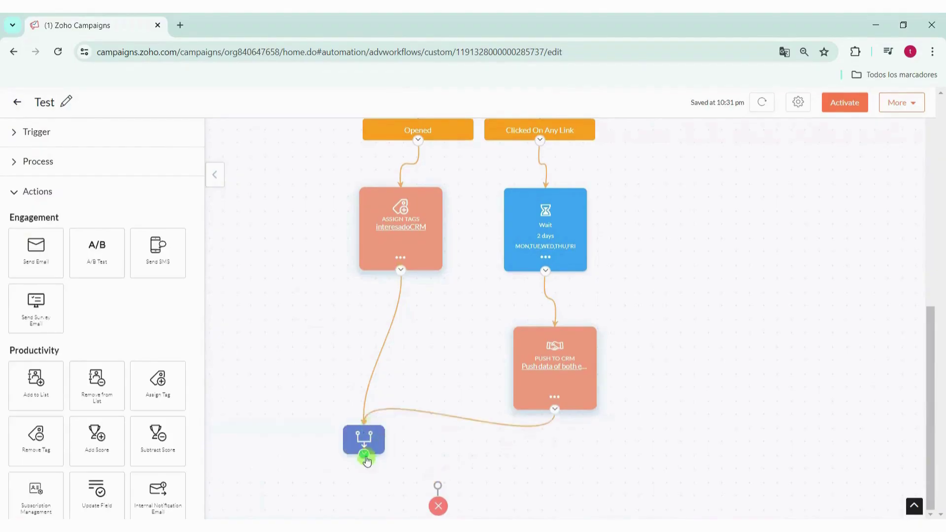
drag(366, 461, 438, 488)
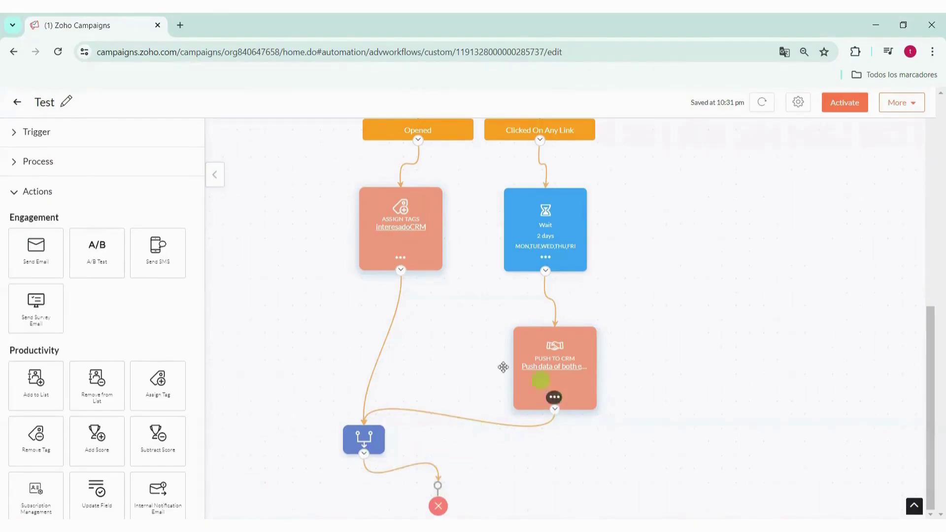
scroll(480, 433, up, 1)
scroll(480, 433, up, 5)
scroll(481, 428, down, 6)
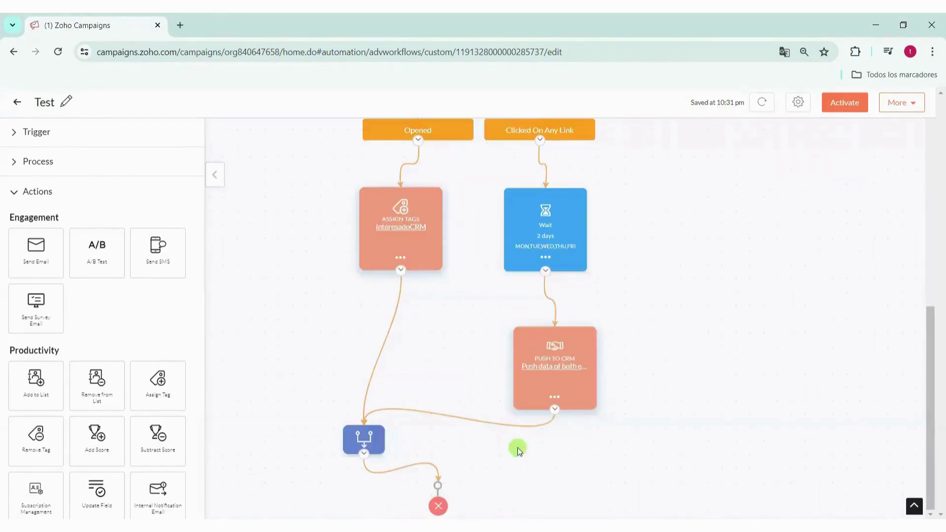
mouse_move(369, 442)
drag(369, 442, 390, 459)
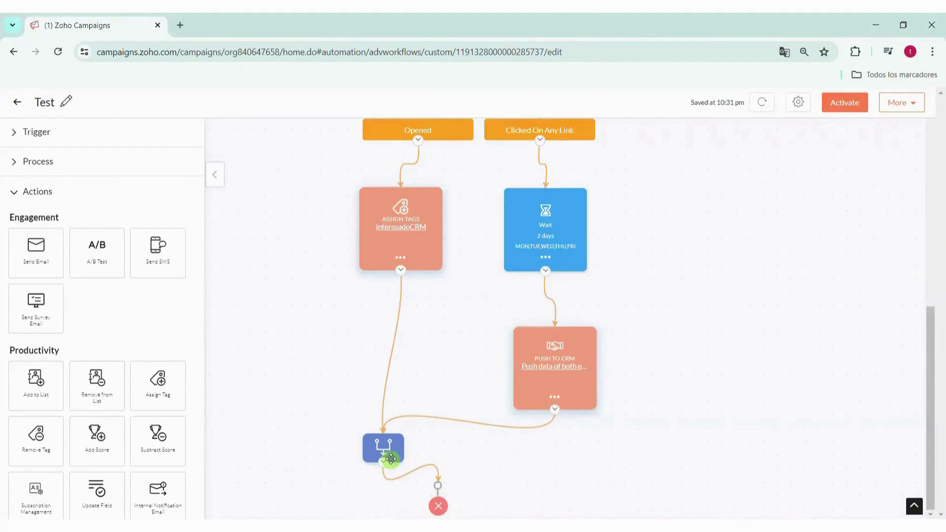
scroll(431, 428, up, 10)
Apply workflow settings with Enable Exit Criteria off and 'Don't remove these contacts' selected
click(799, 101)
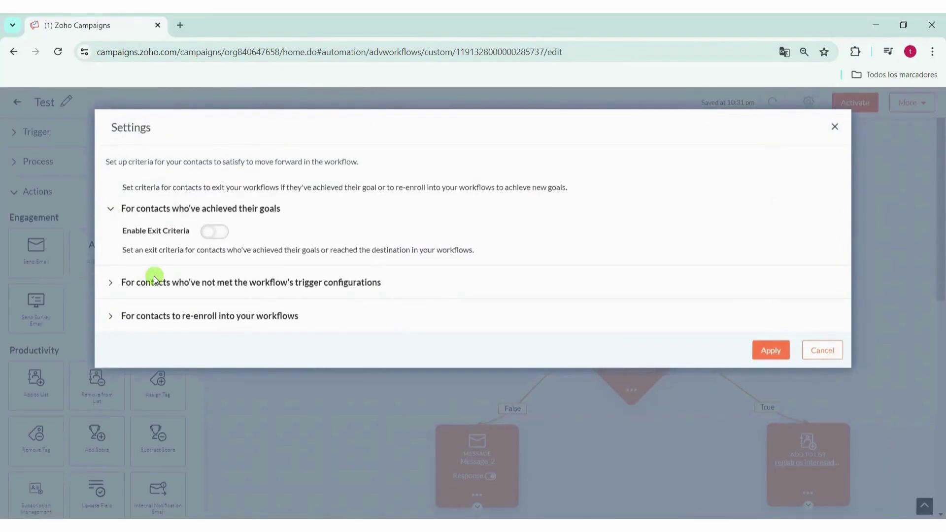
click(112, 210)
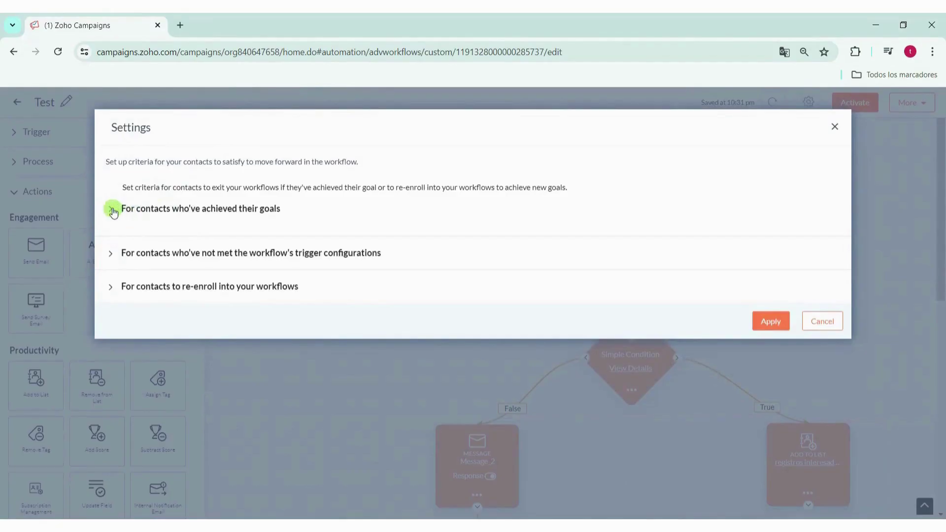
click(112, 211)
click(214, 232)
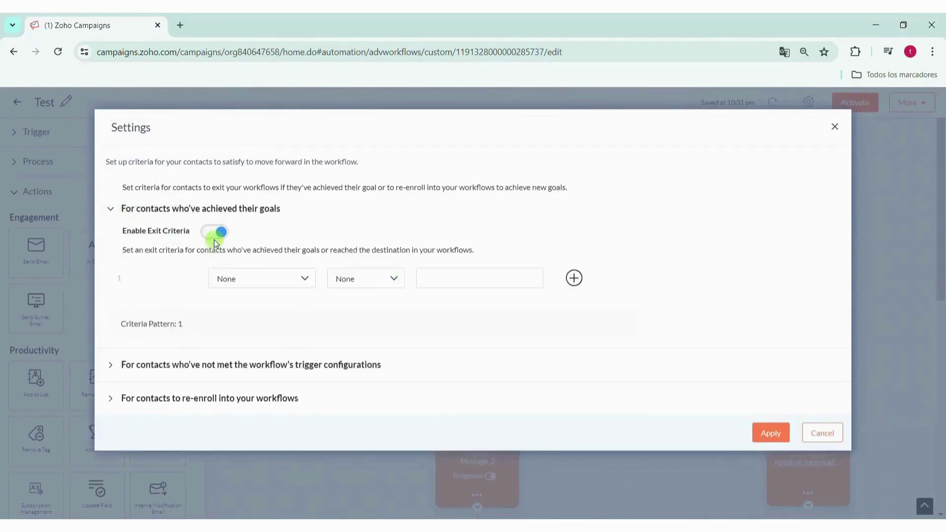
click(215, 241)
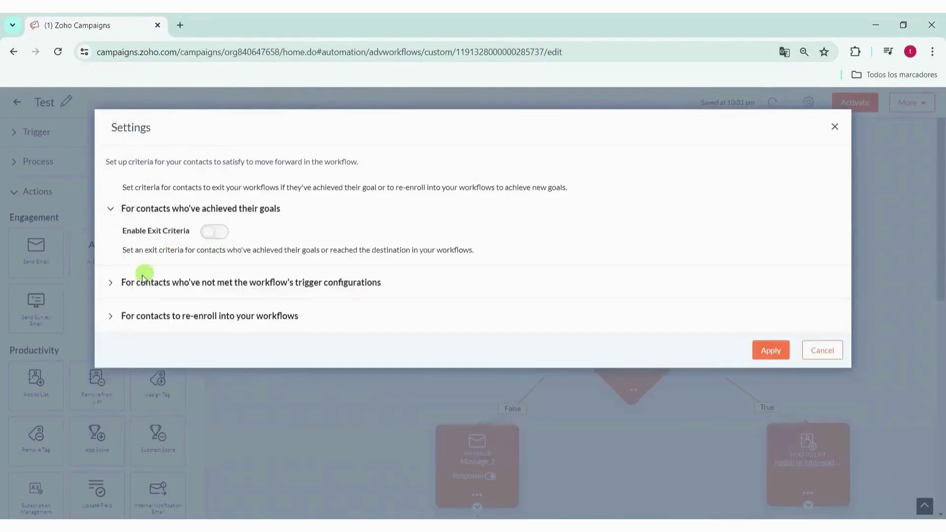
click(116, 281)
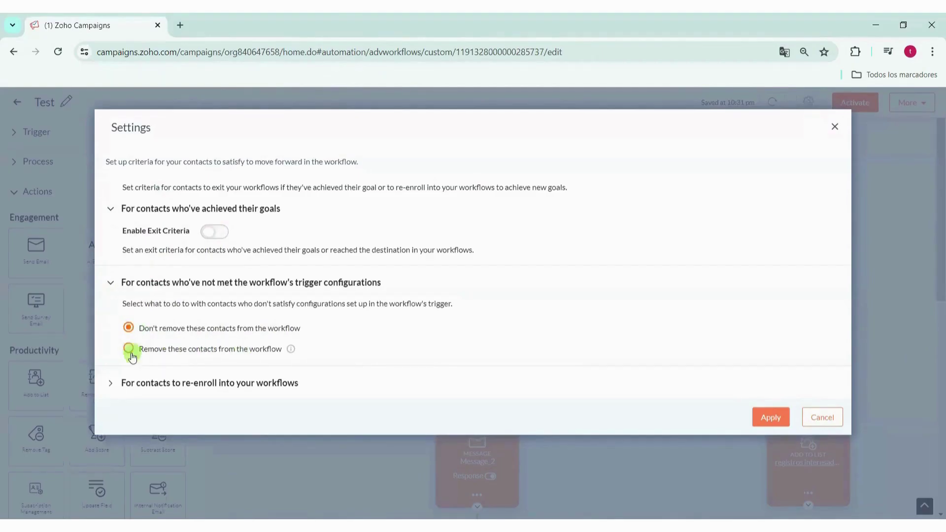
click(112, 285)
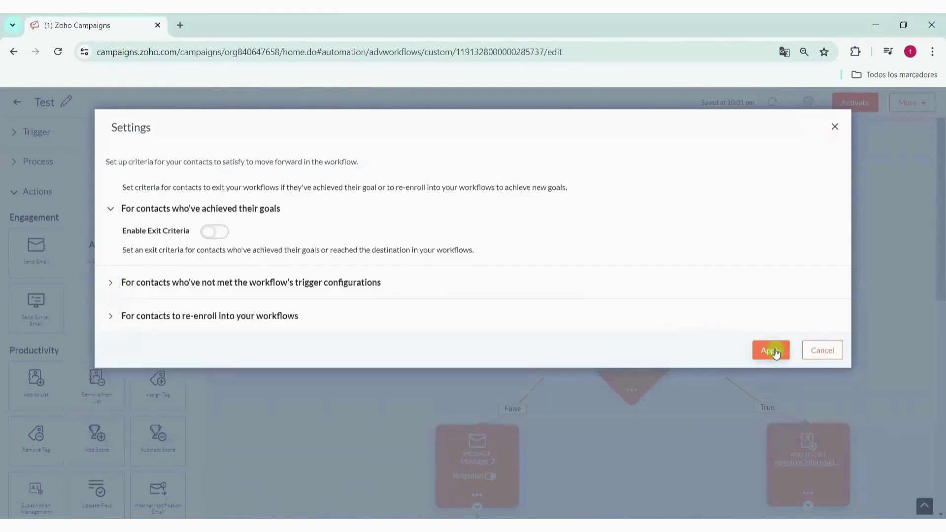
click(772, 350)
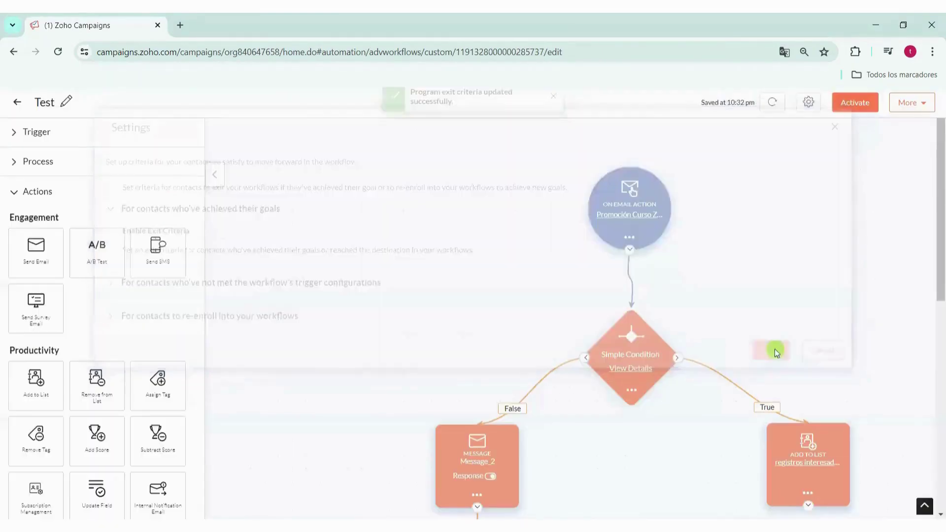
Activate the Test workflow from its options menu and launch it for the 5 qualifying contacts
click(917, 104)
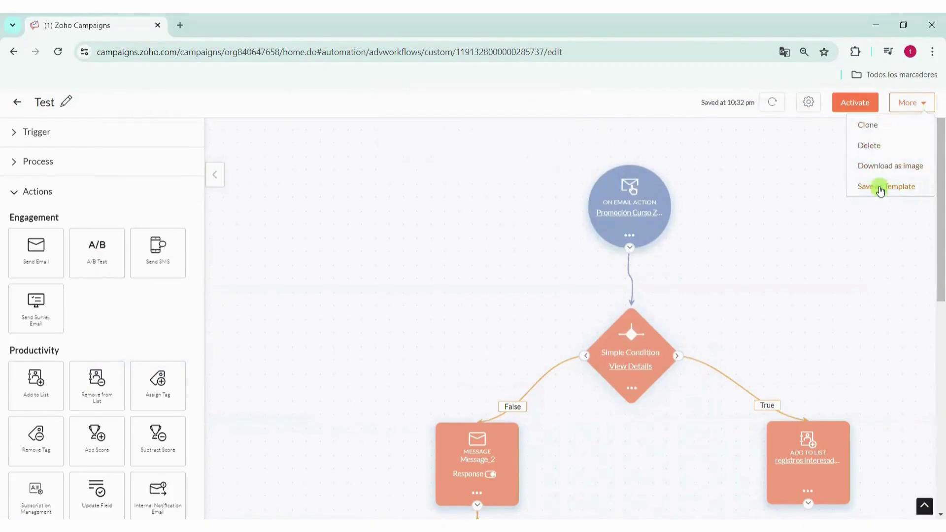
click(844, 106)
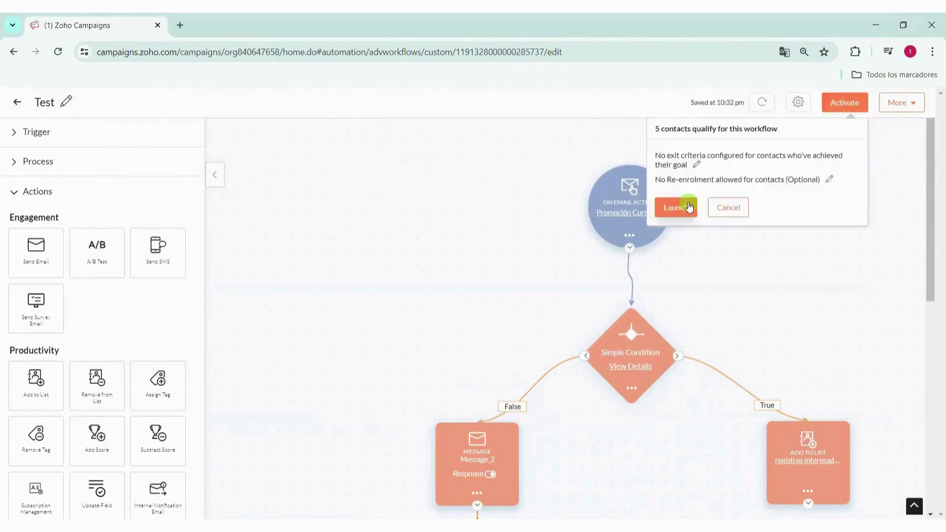
click(689, 206)
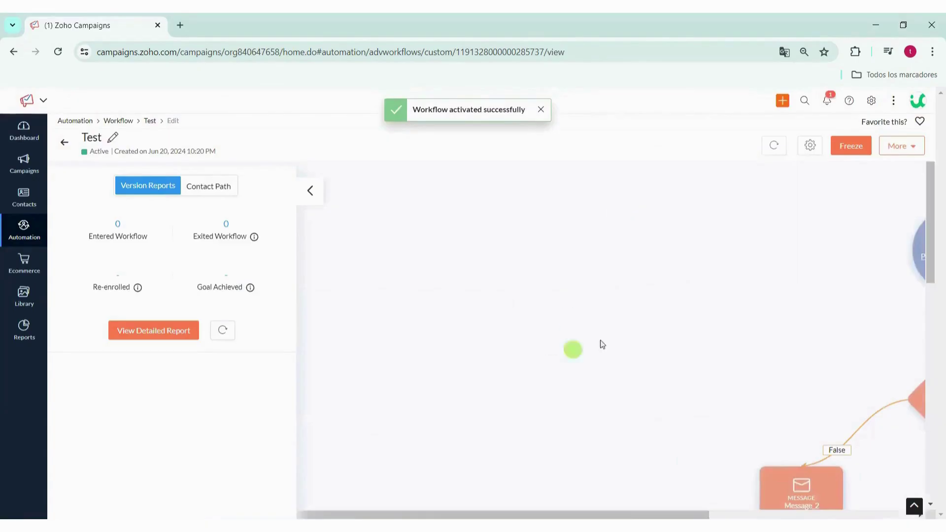
Hide and reopen the version reports panel to view the workflow diagram
drag(532, 513, 735, 516)
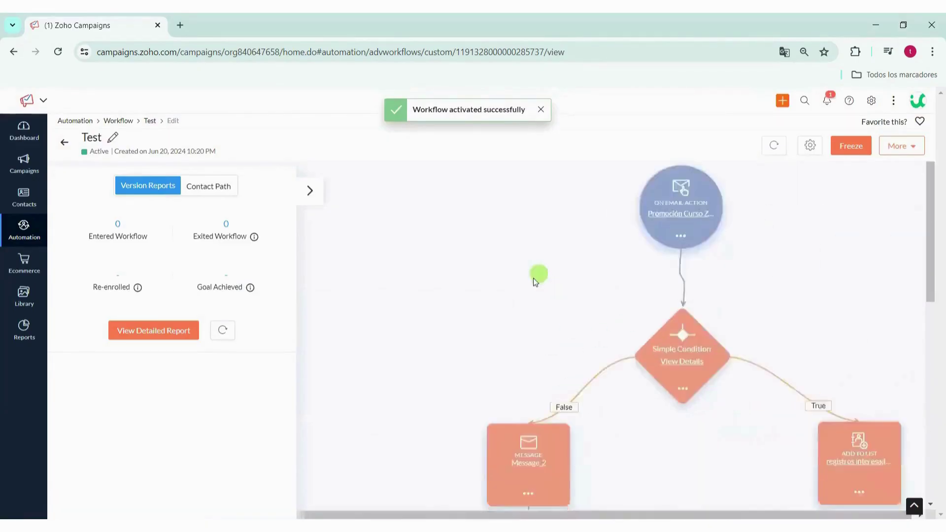
scroll(527, 291, down, 5)
scroll(512, 302, up, 5)
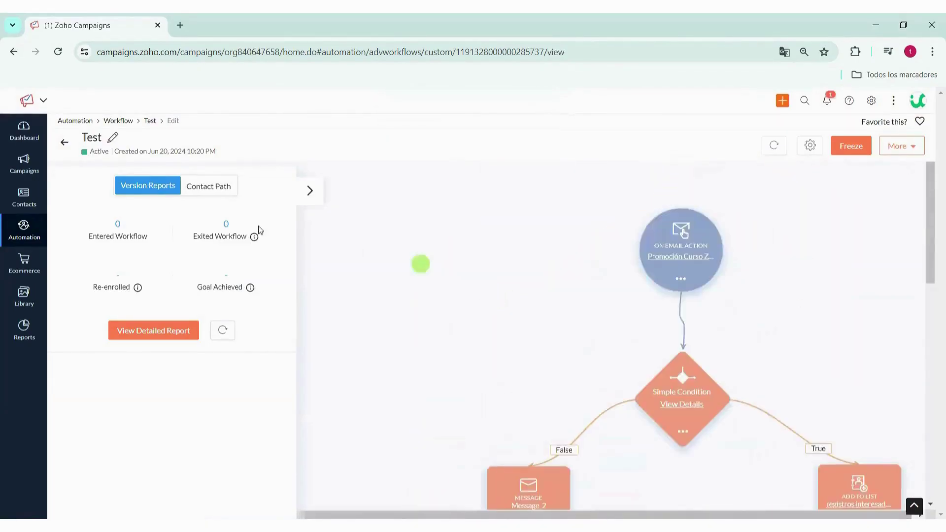
click(730, 250)
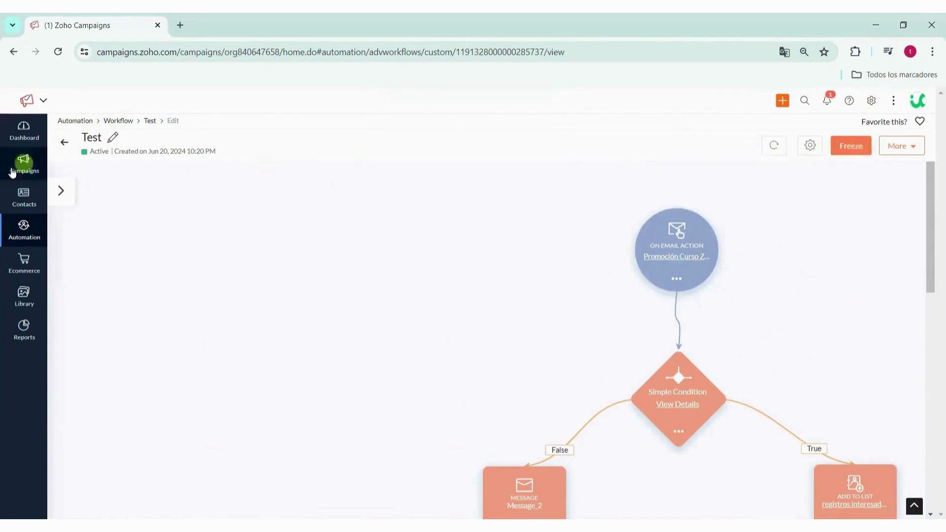
click(61, 191)
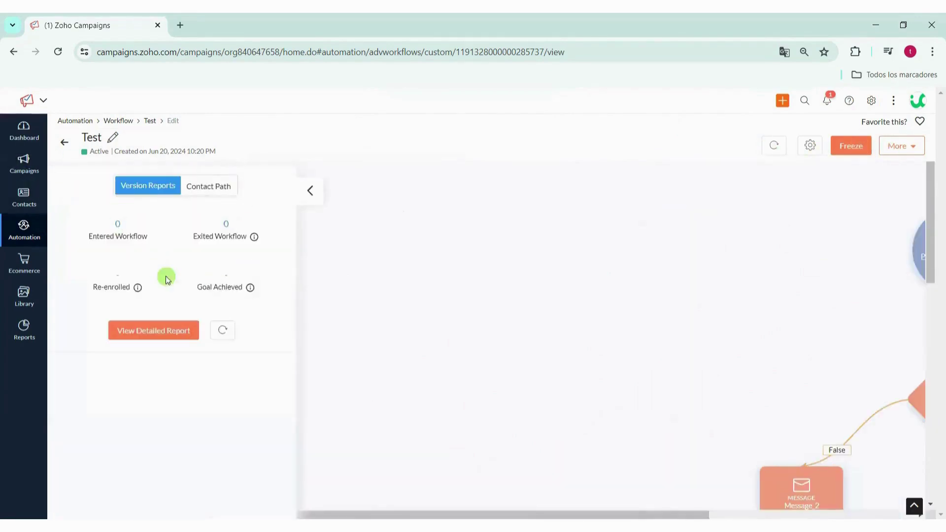
click(457, 327)
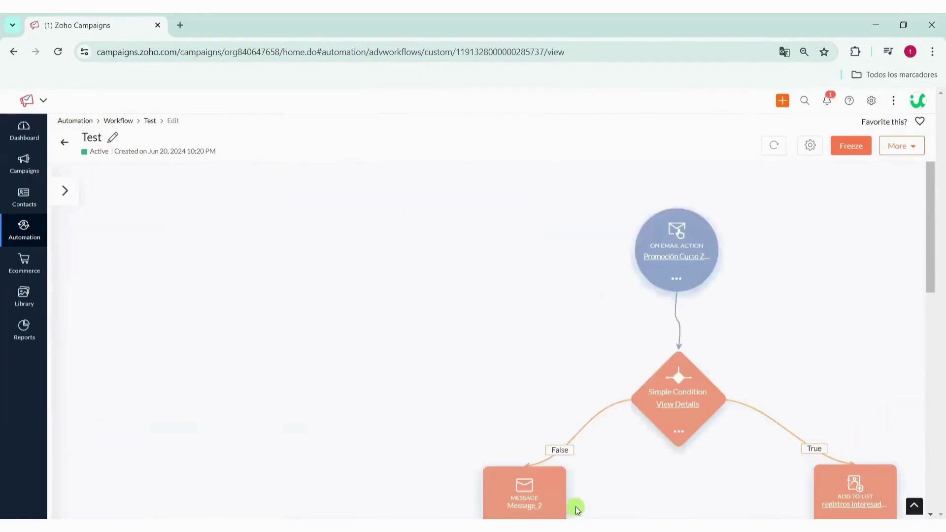
click(67, 191)
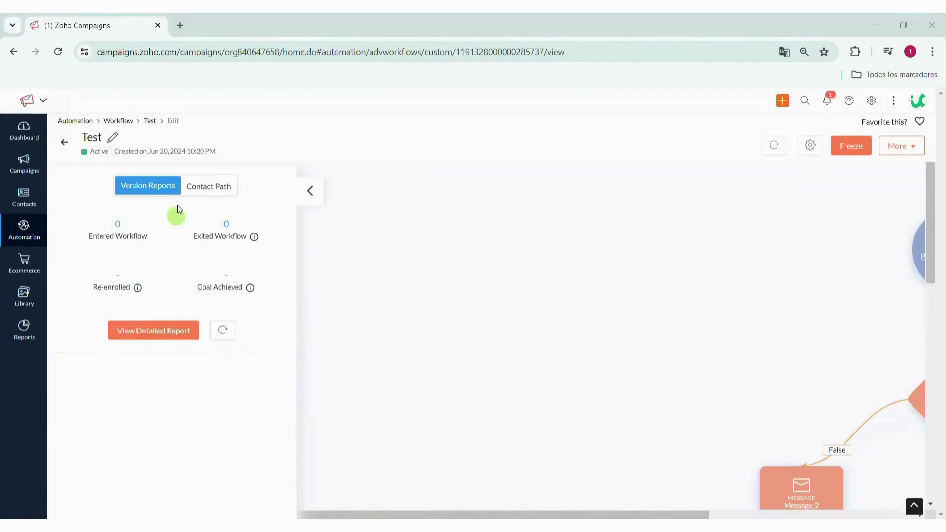
Switch the reports panel to the Contact Path tracer
click(205, 189)
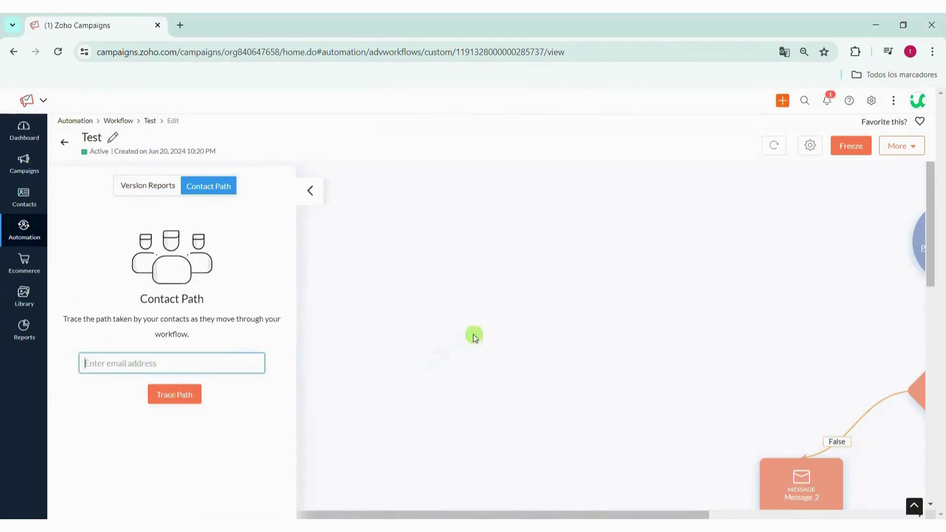
scroll(473, 334, down, 10)
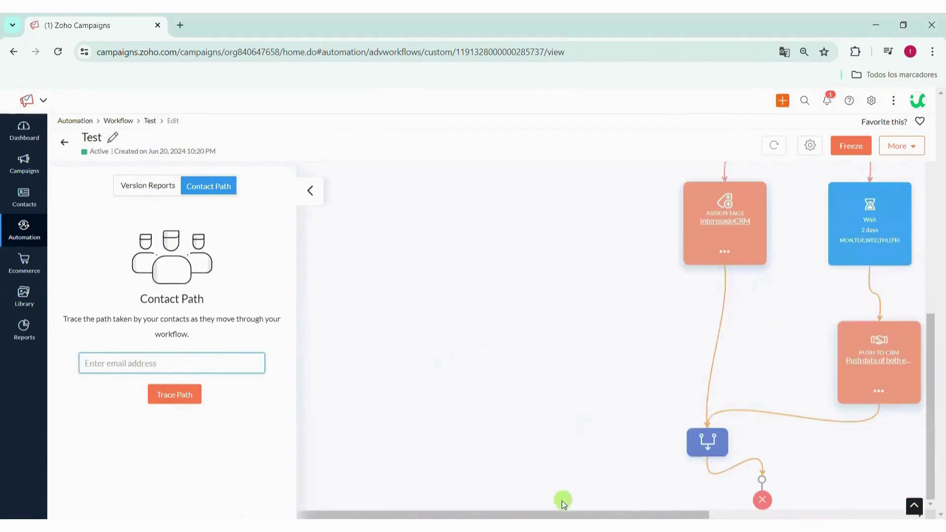
drag(566, 513, 728, 460)
scroll(526, 301, up, 4)
scroll(525, 297, up, 5)
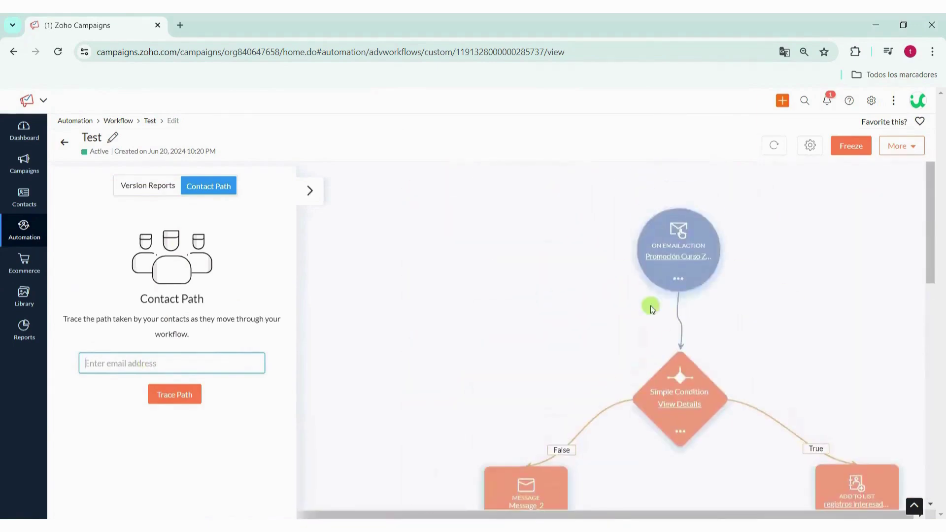
Review the On Email Action report's 5 completed contacts, then go back to the workflow
click(720, 255)
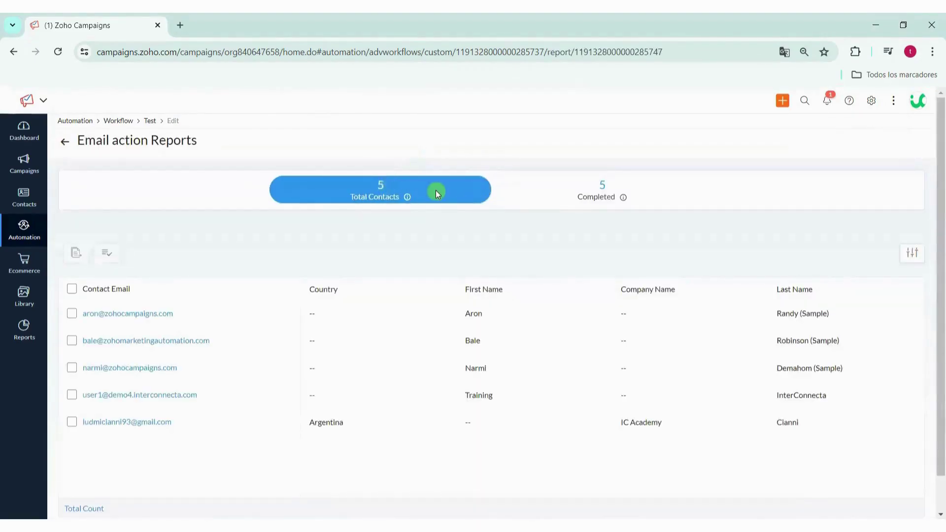
scroll(413, 276, down, 1)
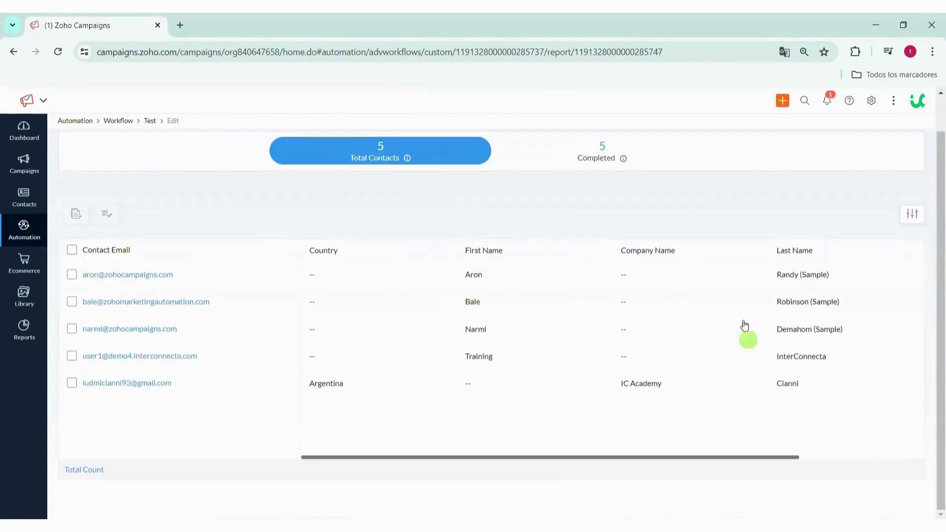
scroll(542, 217, up, 1)
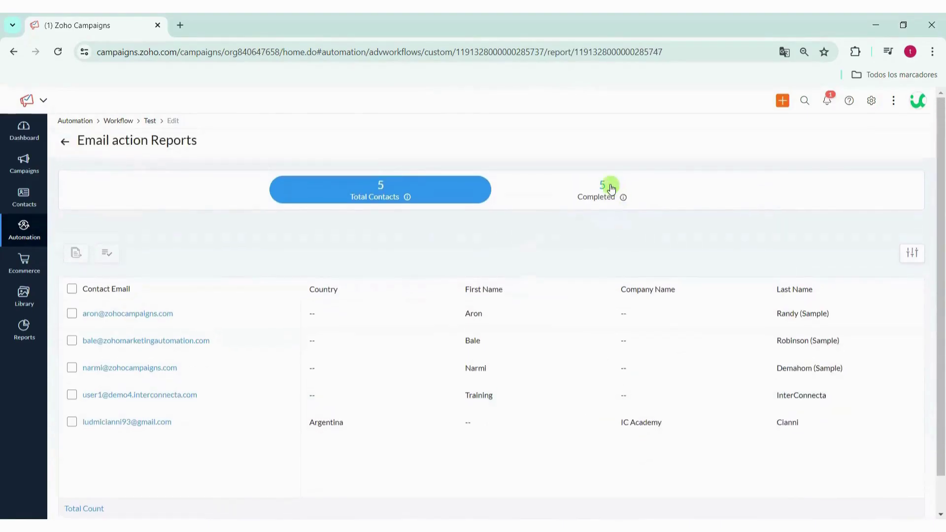
click(606, 186)
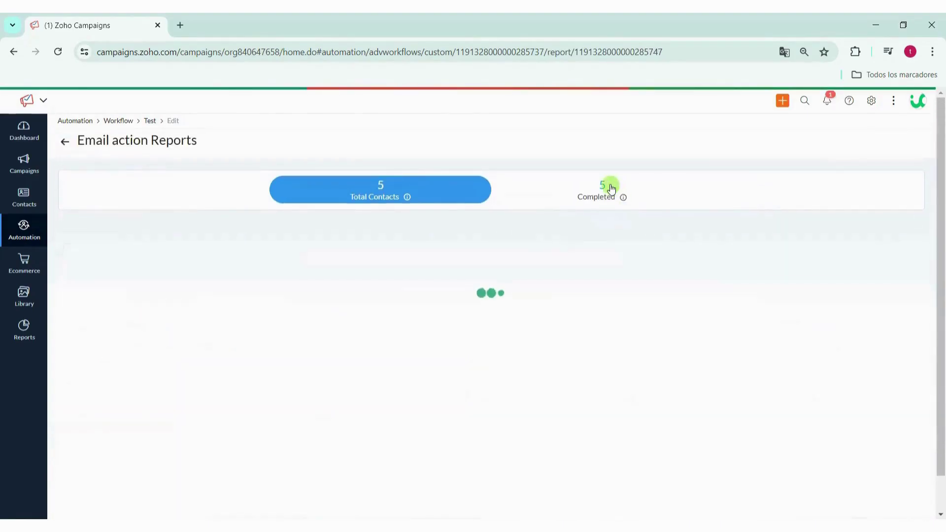
click(64, 142)
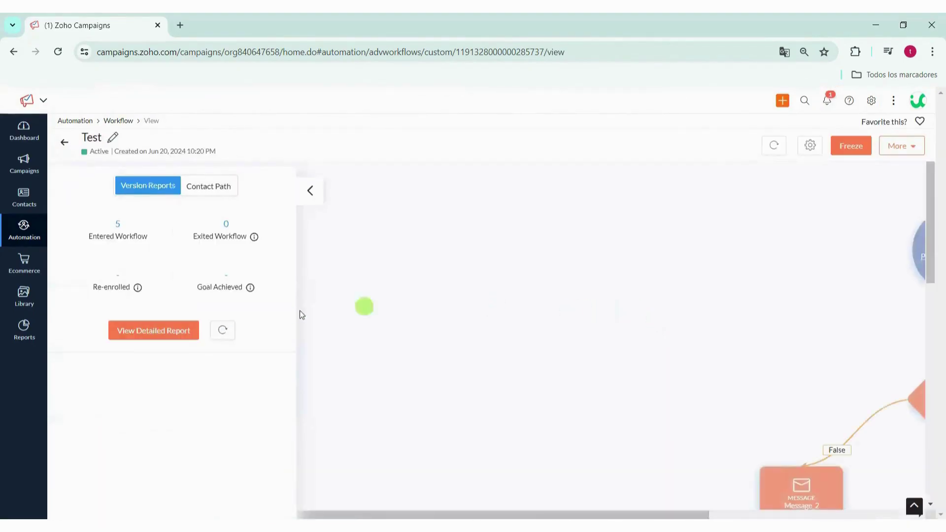
click(176, 332)
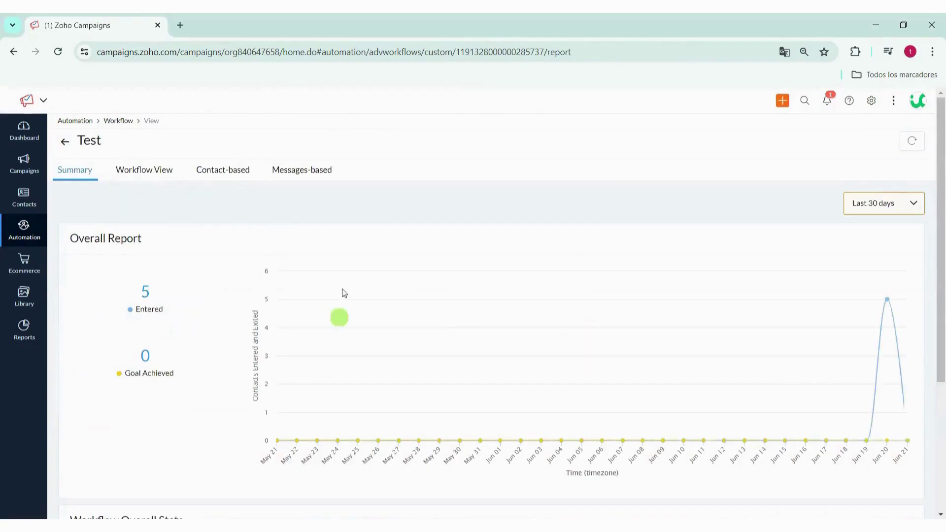
click(135, 170)
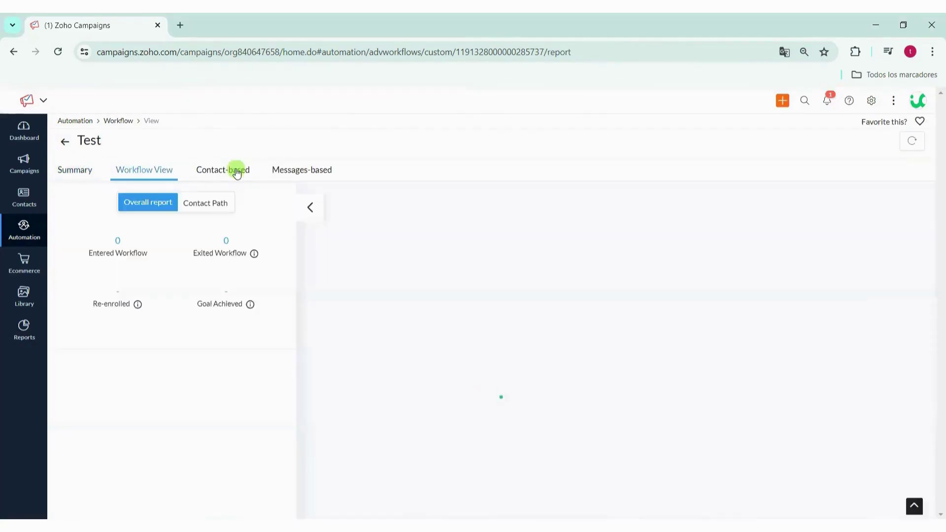
click(236, 173)
click(127, 171)
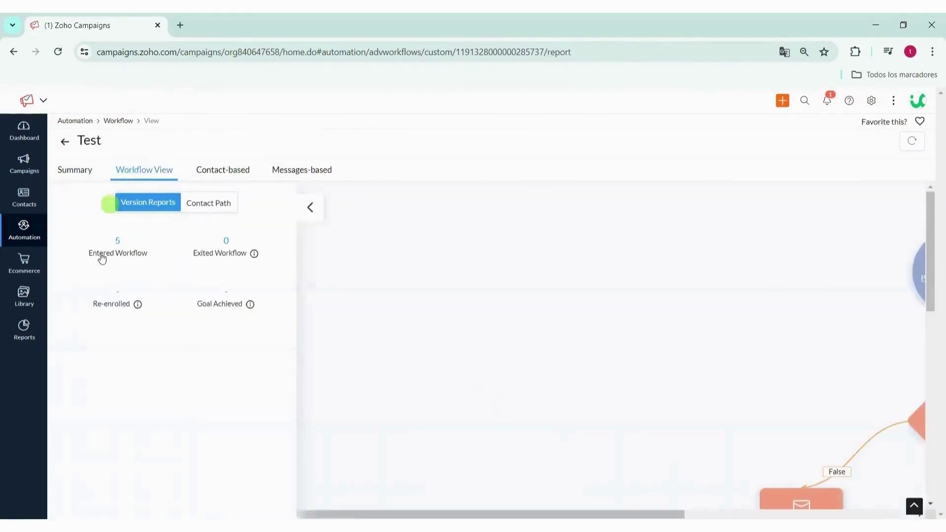
click(224, 168)
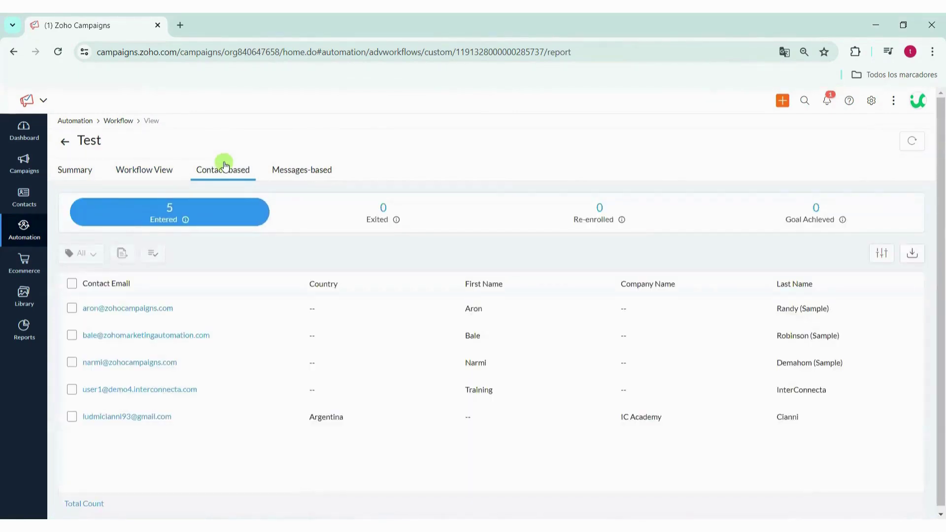
click(297, 167)
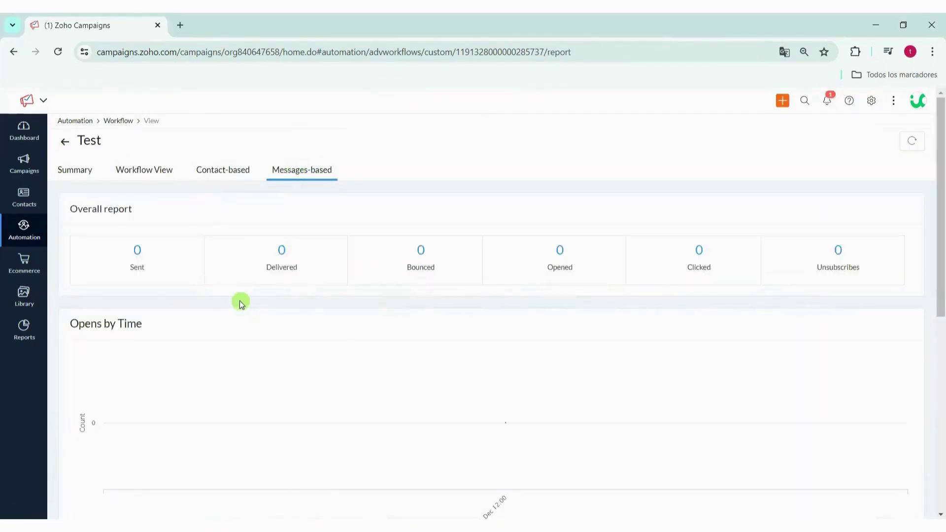
scroll(250, 319, down, 8)
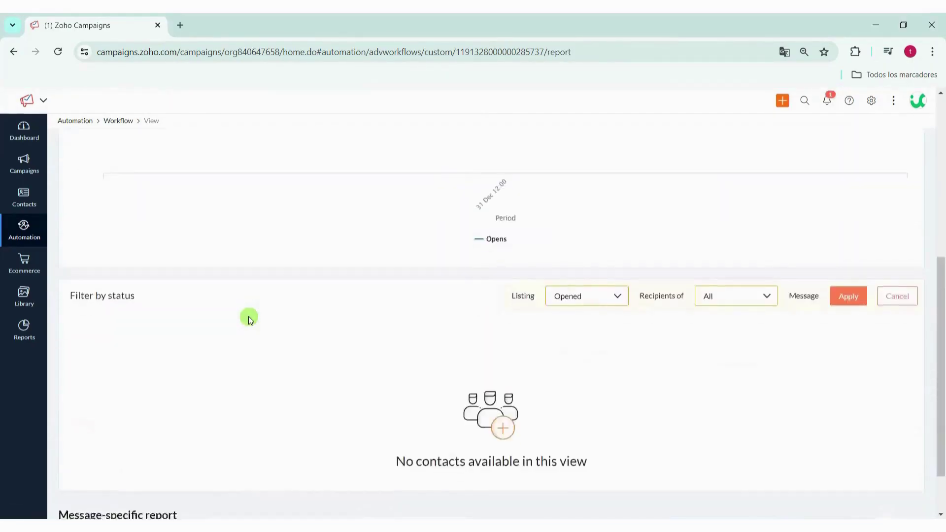
scroll(248, 318, up, 8)
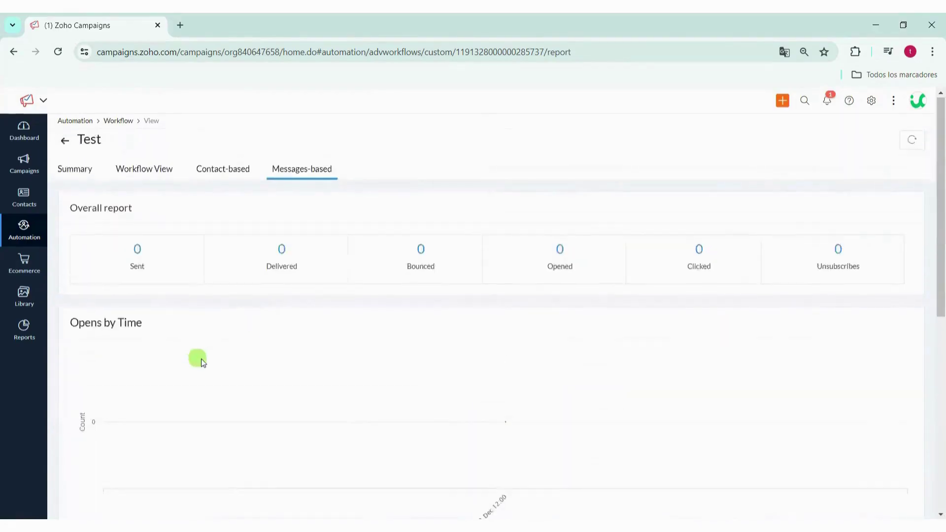
scroll(200, 358, down, 8)
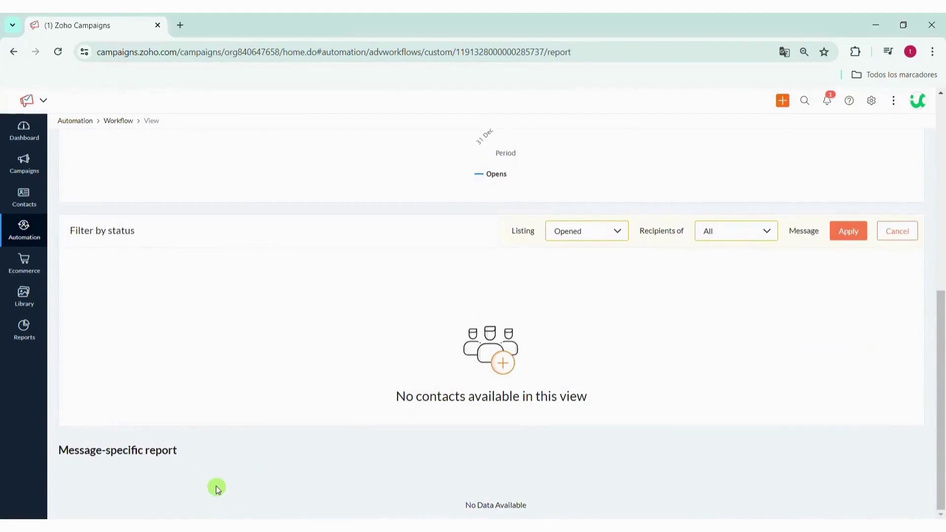
scroll(215, 473, up, 10)
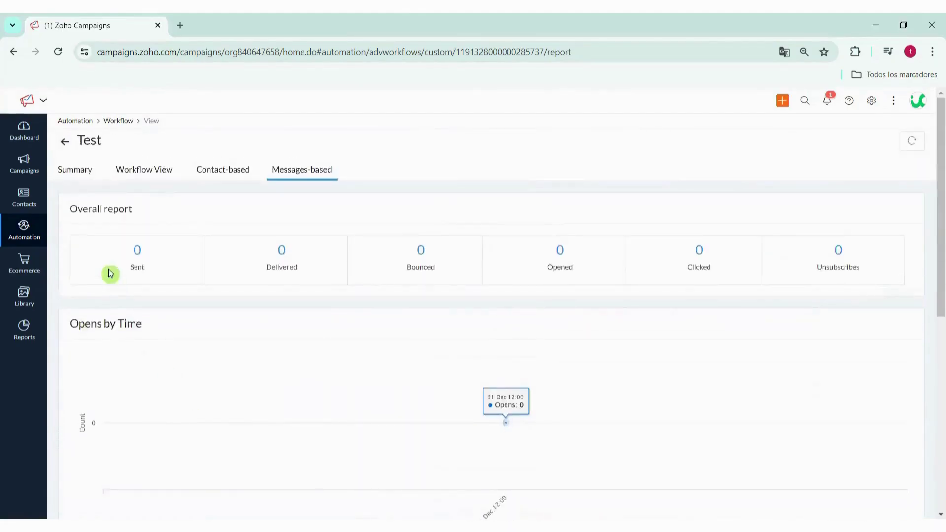
click(65, 144)
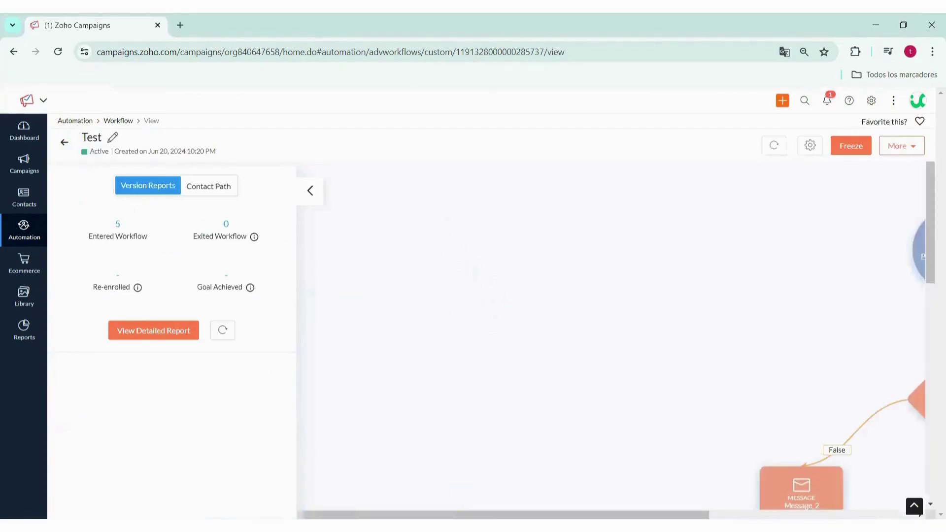
scroll(397, 347, down, 6)
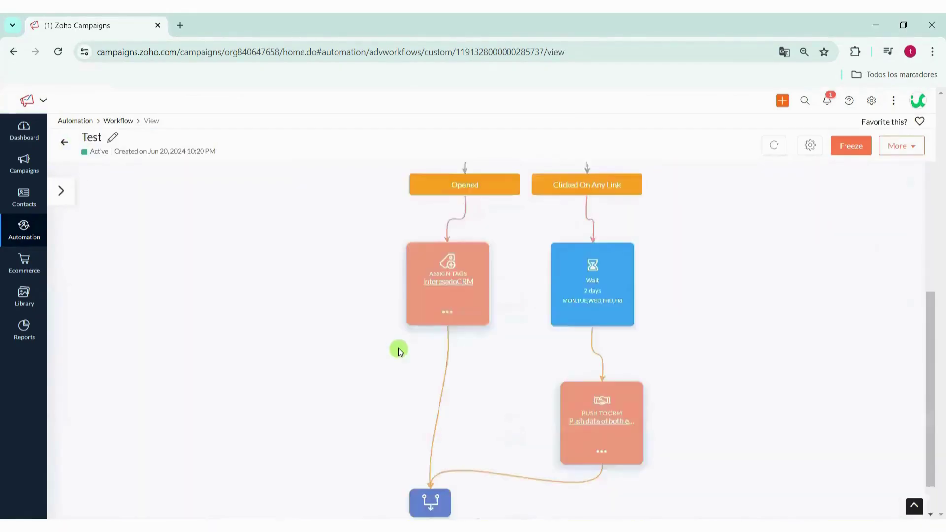